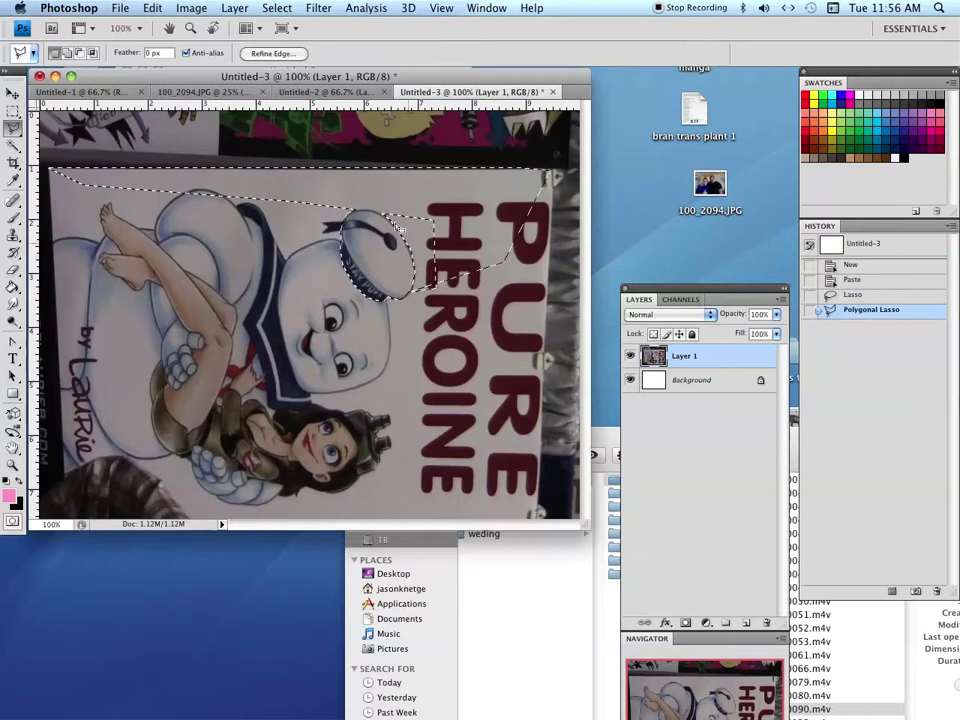
Add a polygonal area around the sailor hat's ribbon to the current selection with the Polygonal Lasso
click(16, 113)
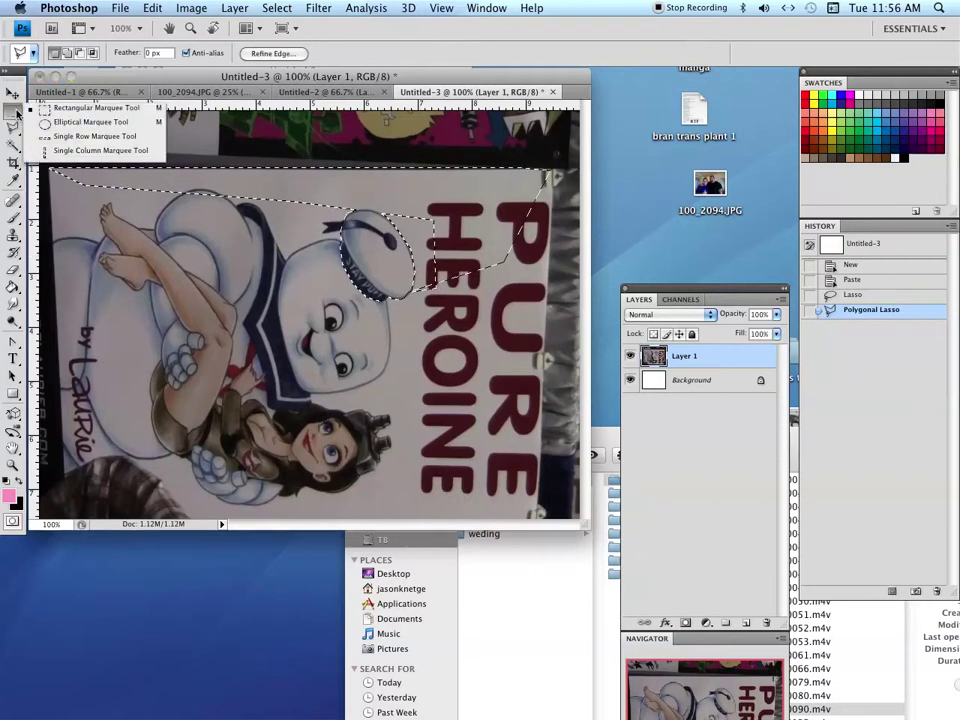
click(92, 107)
key(super+equal)
key(super+equal)
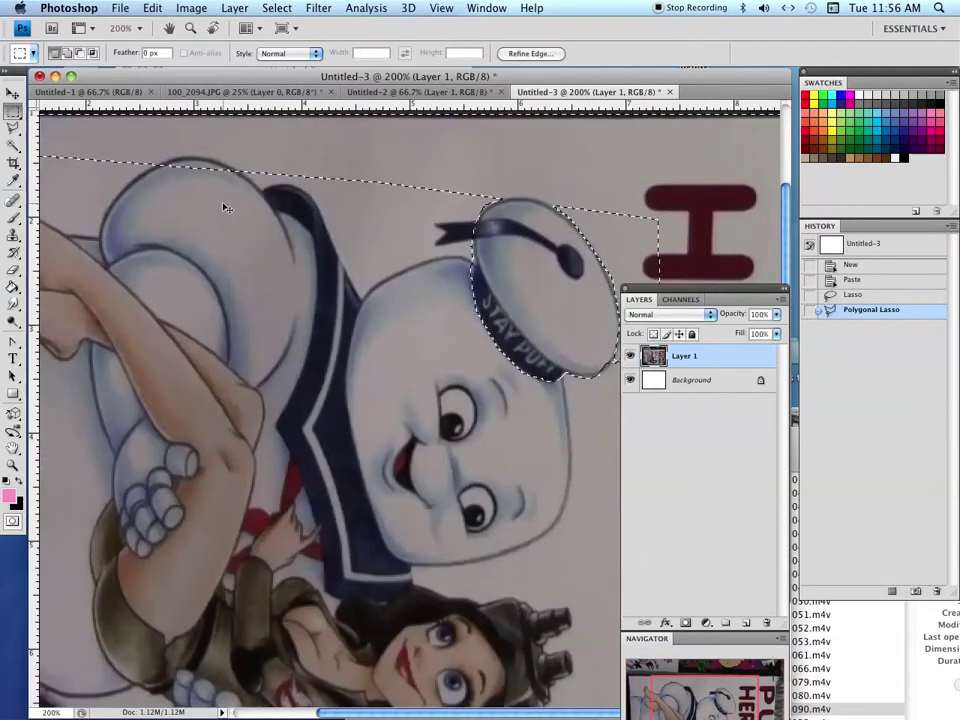
scroll(288, 383, up, 3)
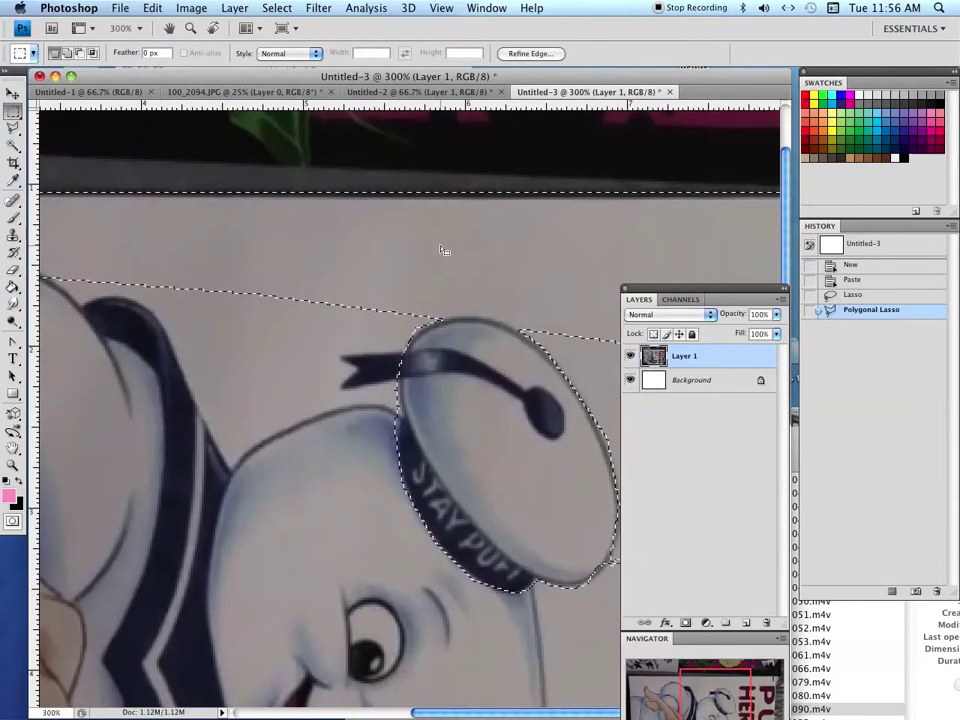
click(15, 127)
click(287, 350)
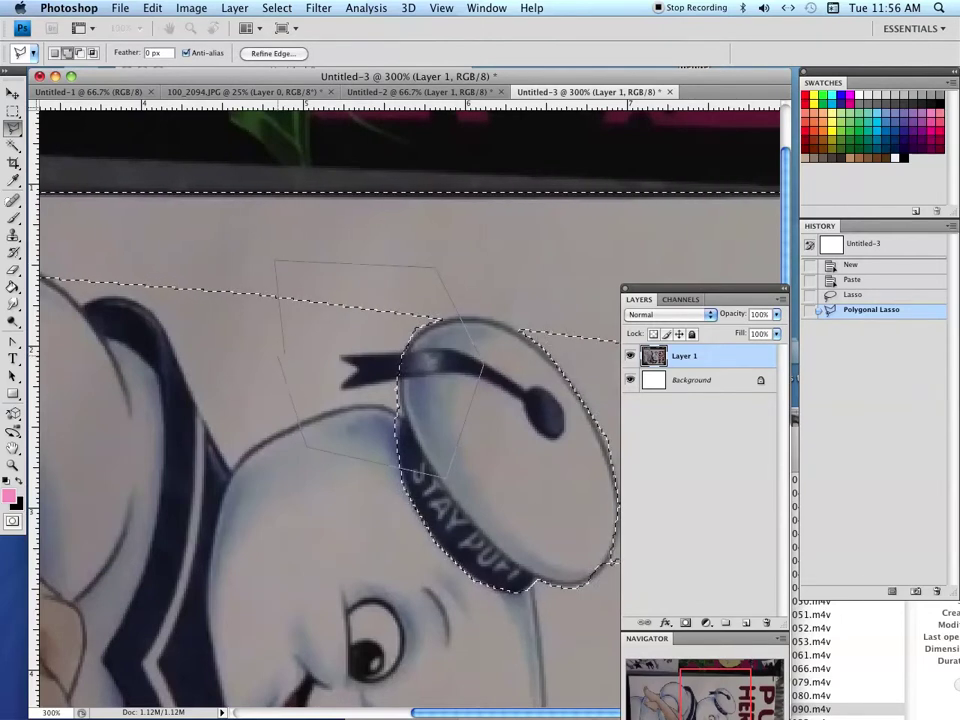
double_click(279, 353)
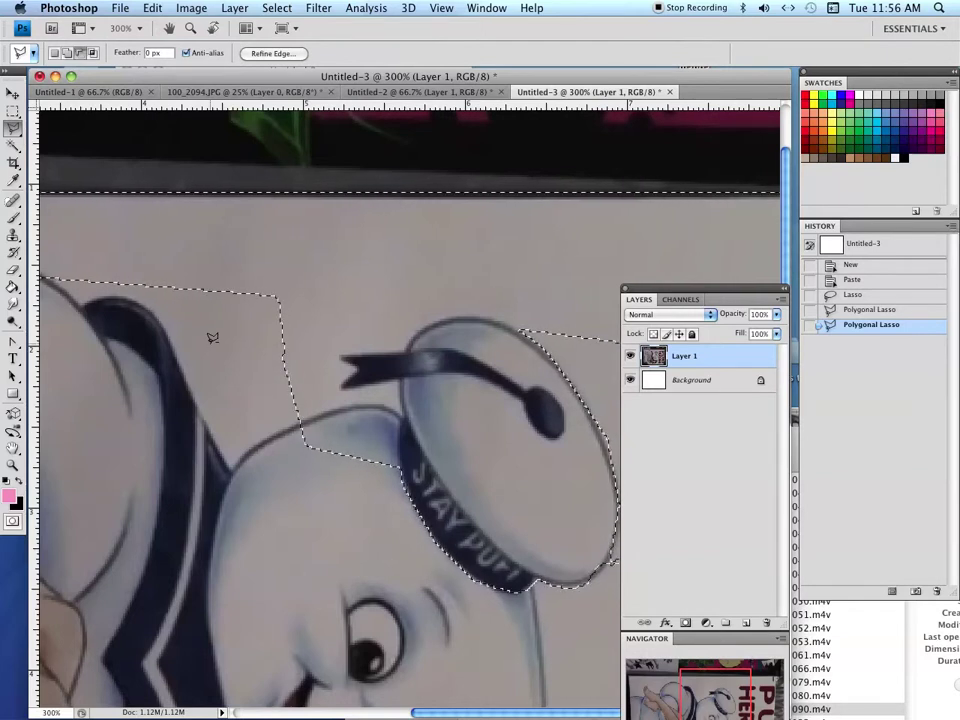
Subtract a polygonal area above the hat and collar from the selection with the Polygonal Lasso
click(242, 315)
click(375, 290)
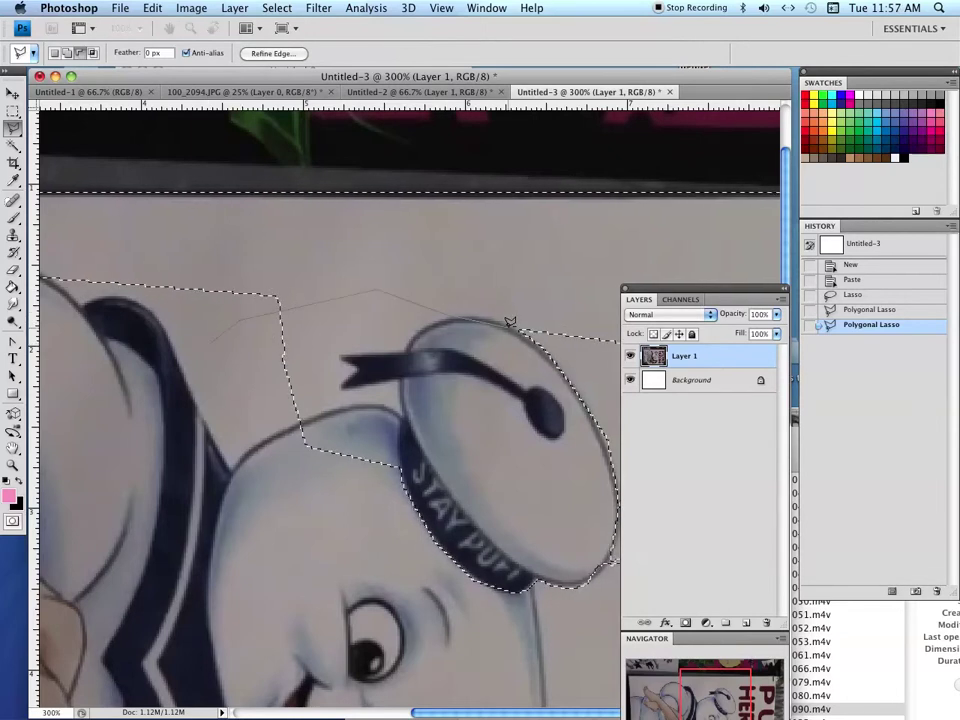
click(567, 350)
click(548, 182)
click(330, 170)
click(169, 192)
double_click(167, 315)
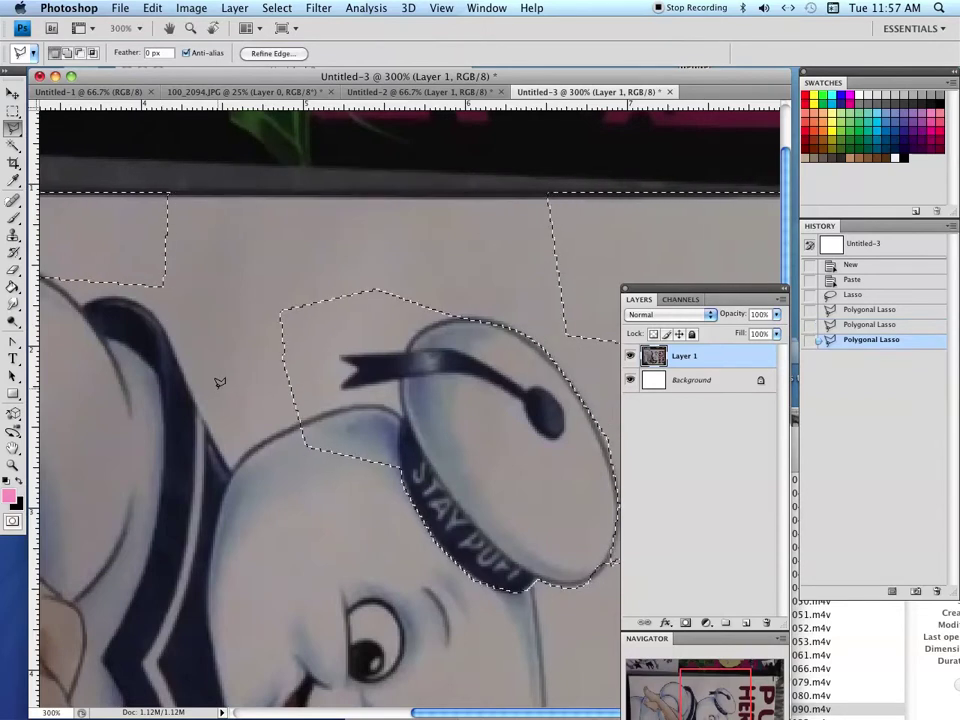
Shift only the selection outline with the Rectangular Marquee tool active, and deselect it
key(super+minus)
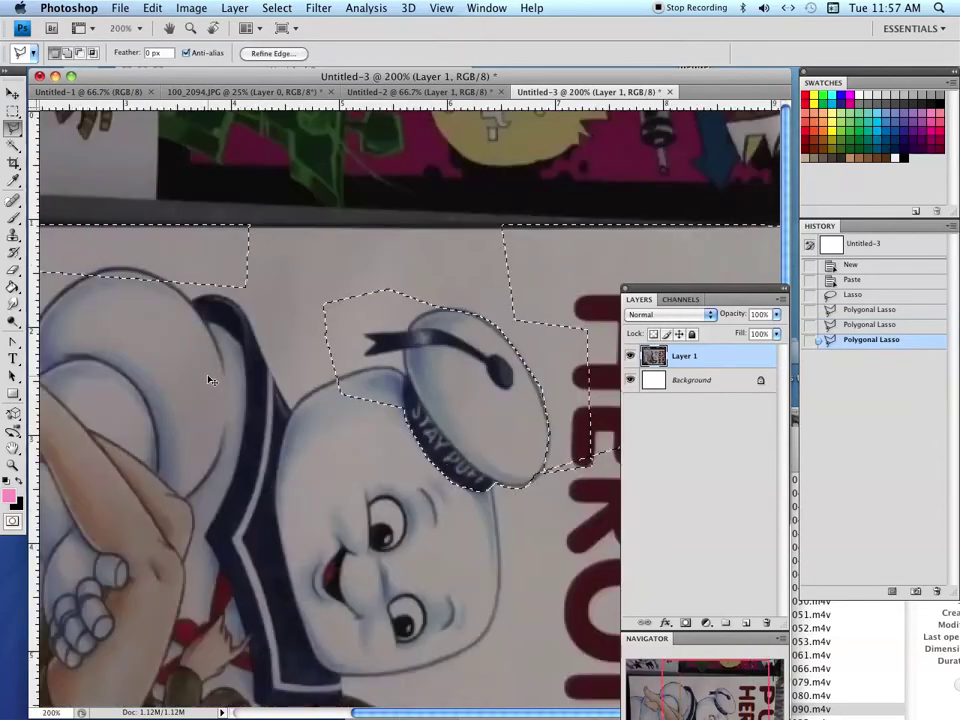
click(14, 110)
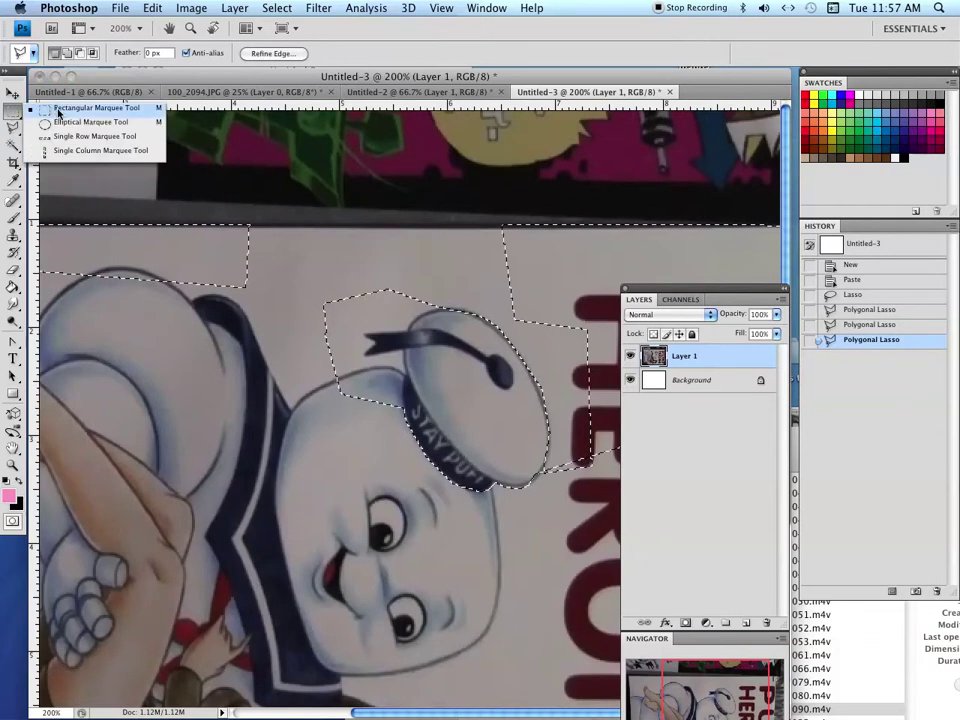
click(58, 108)
drag(215, 245, 262, 295)
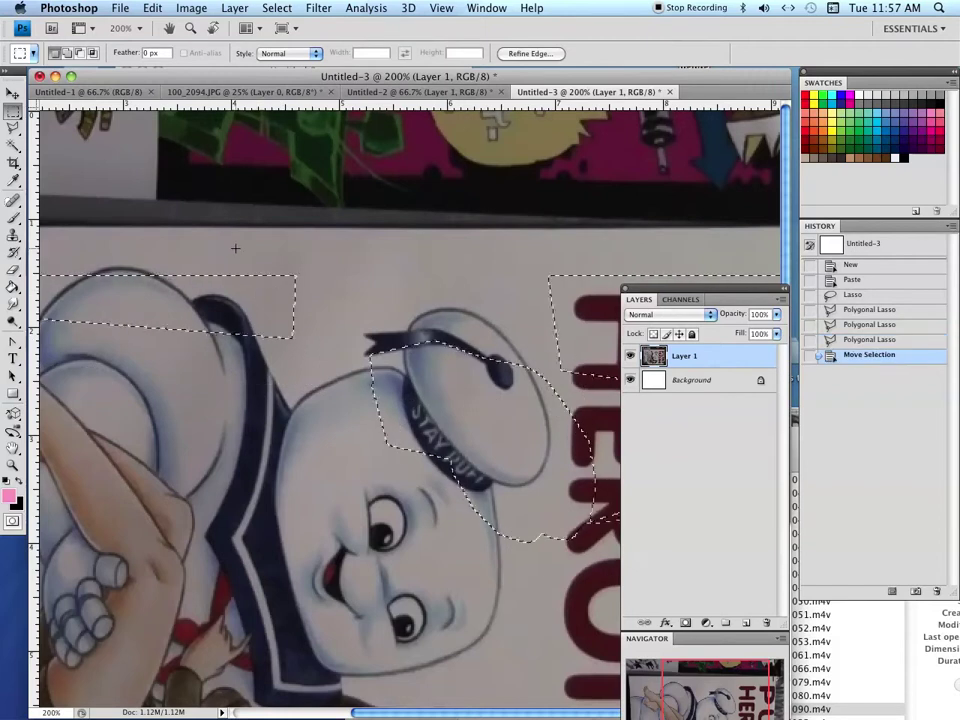
click(221, 306)
key(super+minus)
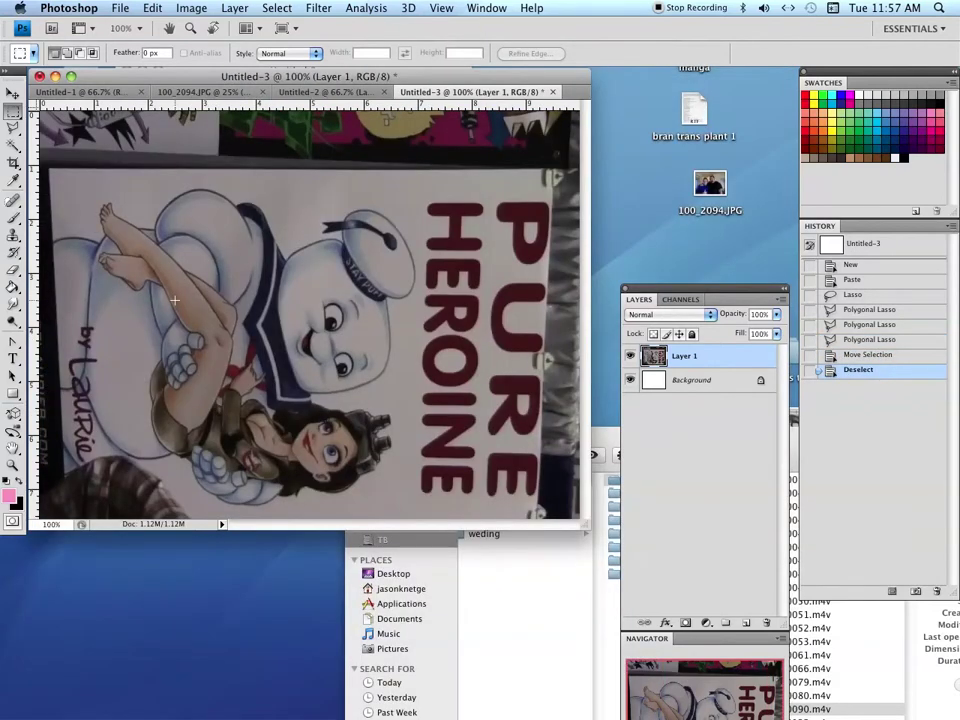
Draw a rectangular marquee across the marshmallow character's face and collar, and intersect it with a second rectangle
drag(365, 352, 430, 404)
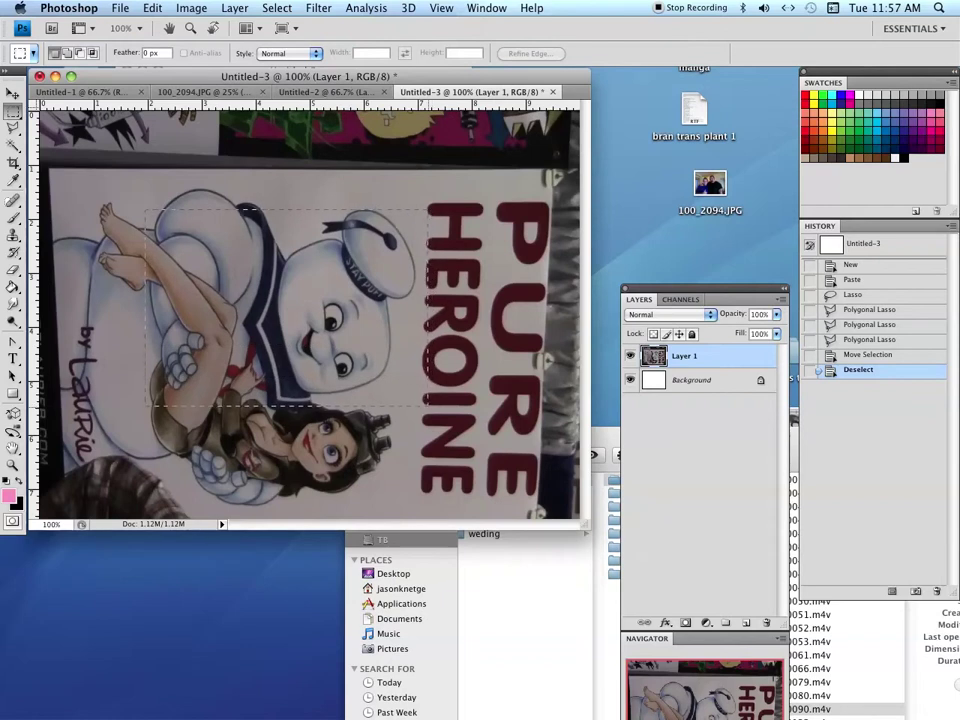
drag(185, 260, 281, 312)
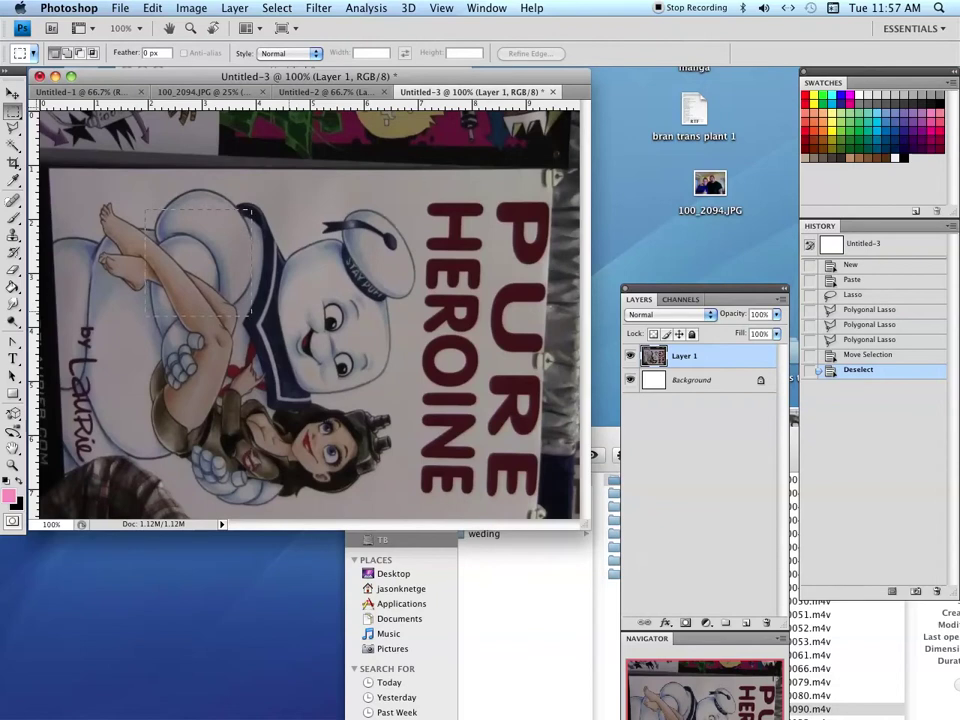
drag(300, 368, 405, 468)
drag(413, 478, 350, 415)
drag(189, 254, 211, 275)
drag(175, 238, 173, 236)
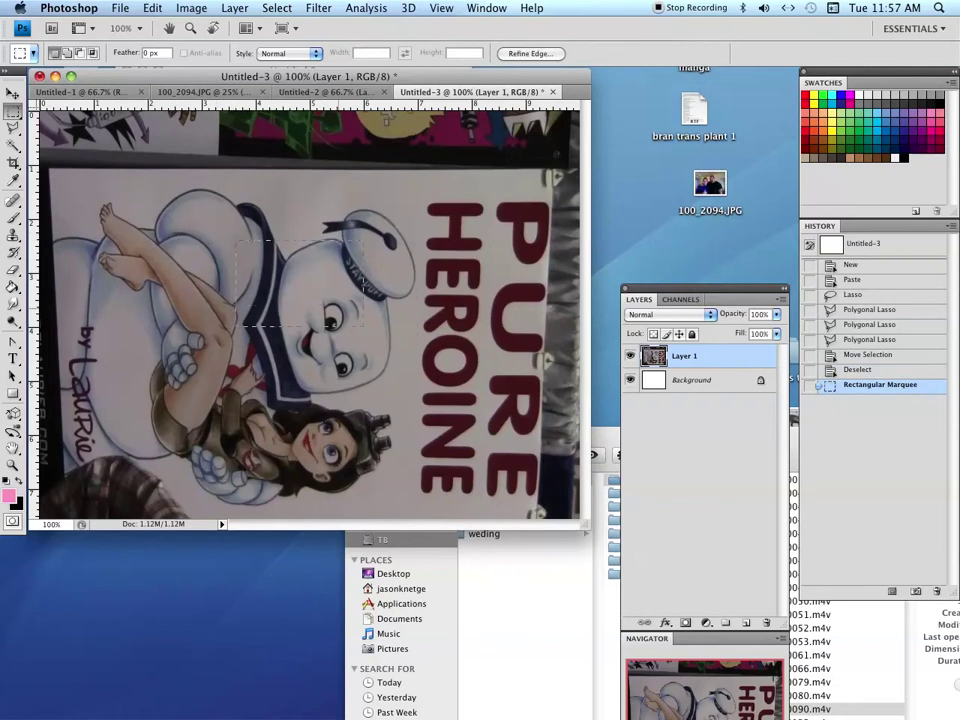
drag(467, 387, 455, 386)
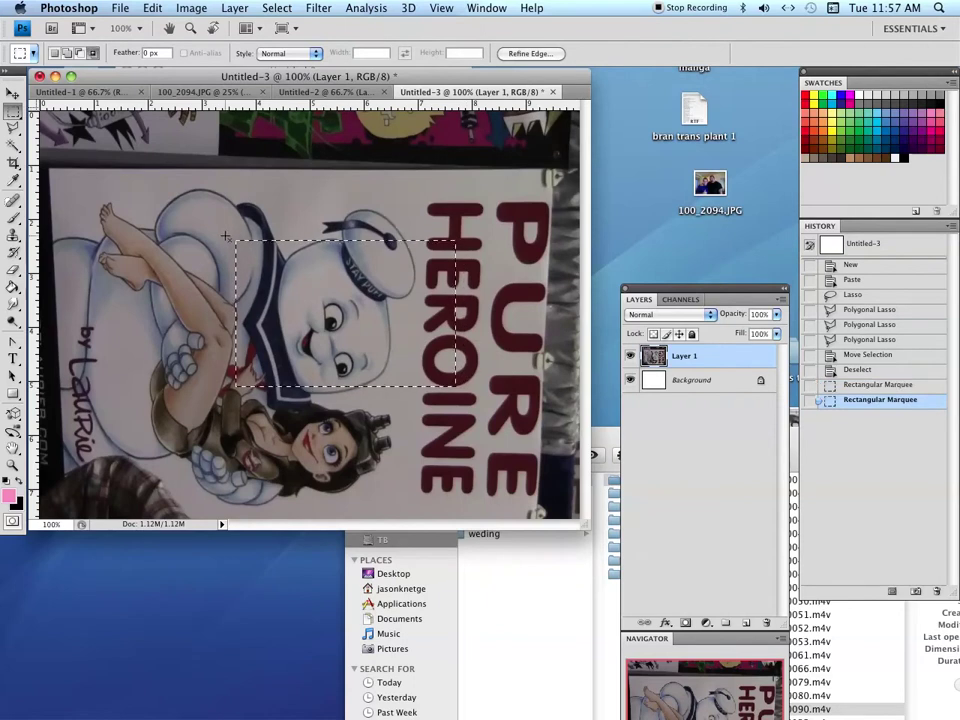
drag(247, 254, 343, 291)
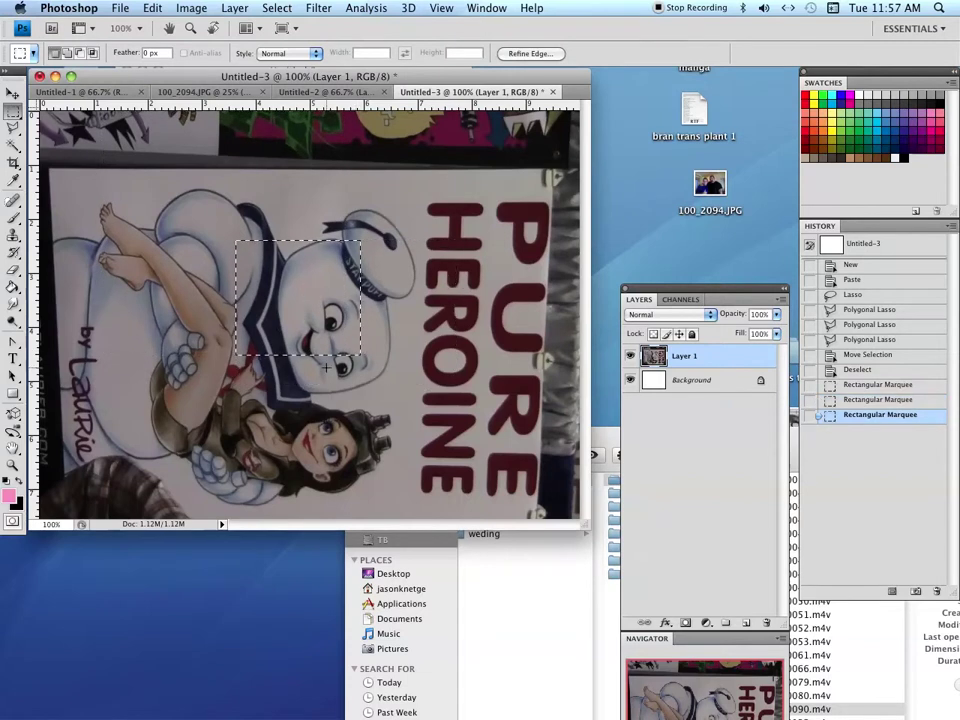
Try moving the selected pixels with the Move tool, undo the move, and revert the history to the Paste state
click(11, 95)
drag(323, 268, 313, 271)
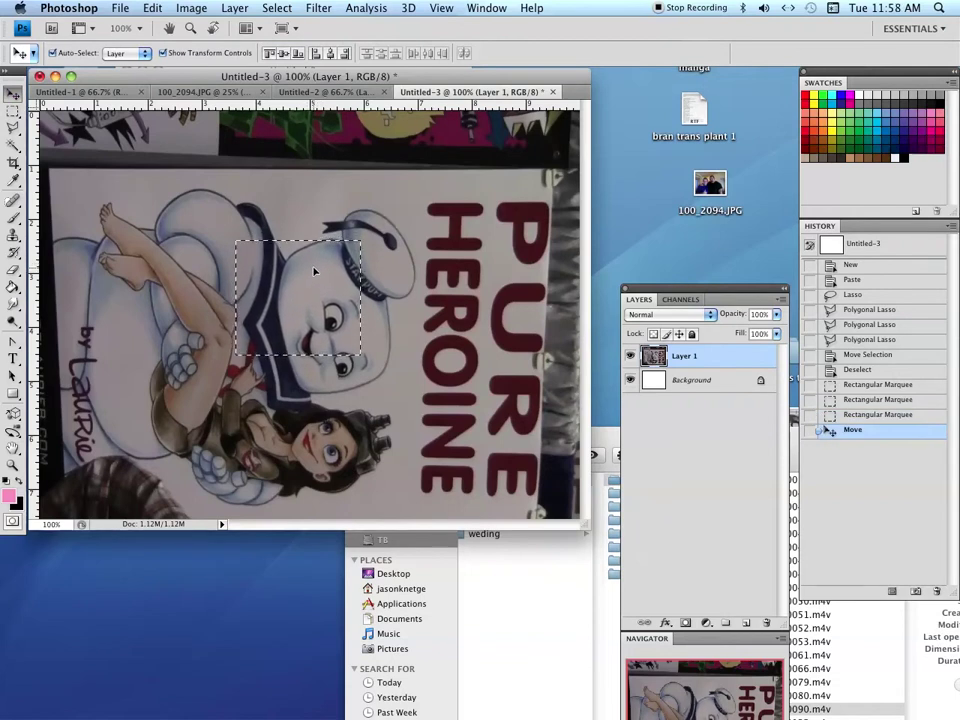
key(super+z)
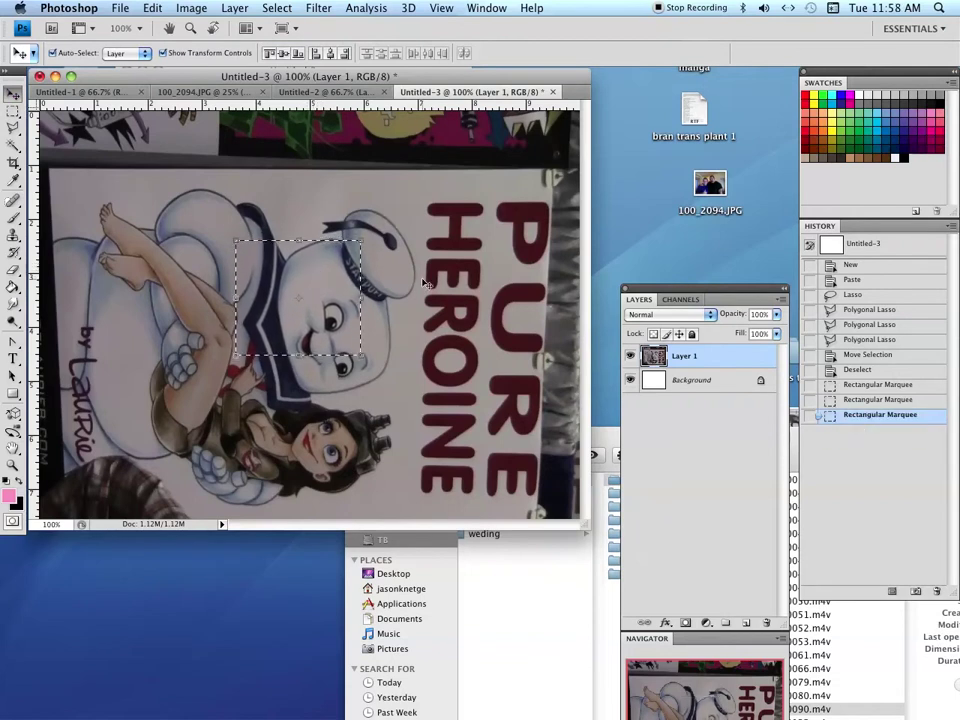
click(852, 279)
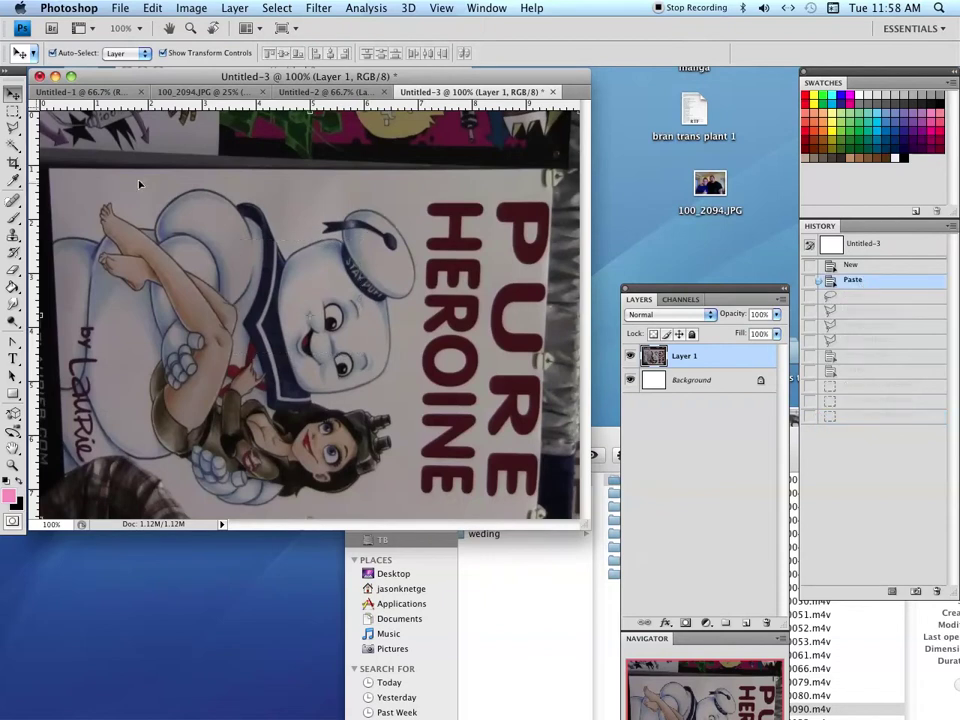
Select the poster artwork along its four slanted edges with the Polygonal Lasso
click(13, 127)
mouse_move(50, 160)
mouse_down()
mouse_move(529, 186)
mouse_move(554, 163)
mouse_up()
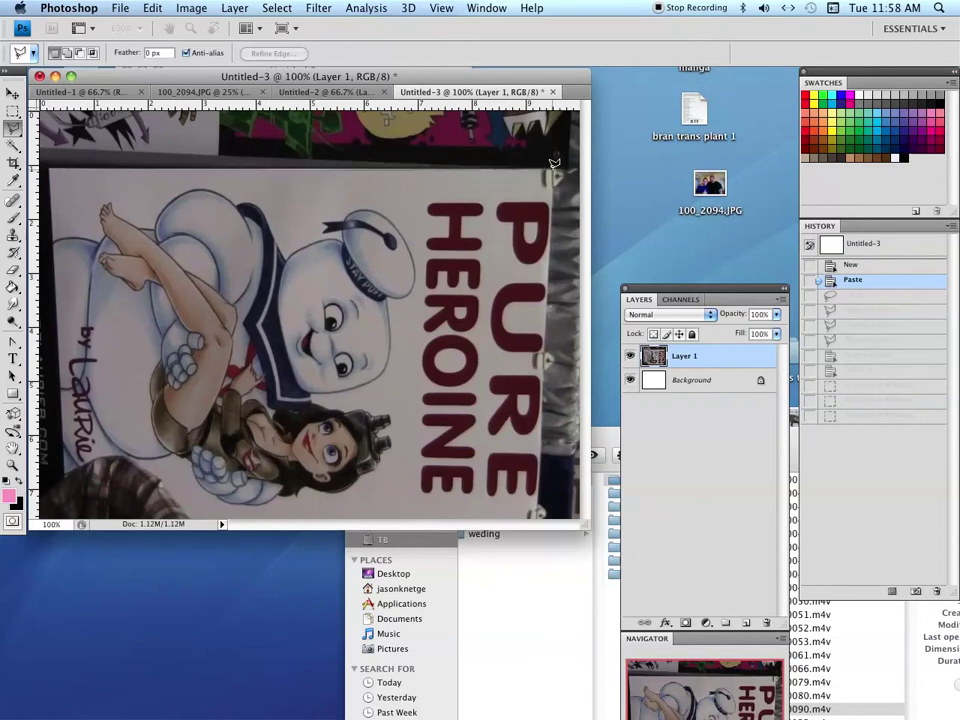
mouse_move(553, 221)
mouse_down()
mouse_move(552, 503)
mouse_move(45, 508)
mouse_move(36, 128)
mouse_up()
click(36, 128)
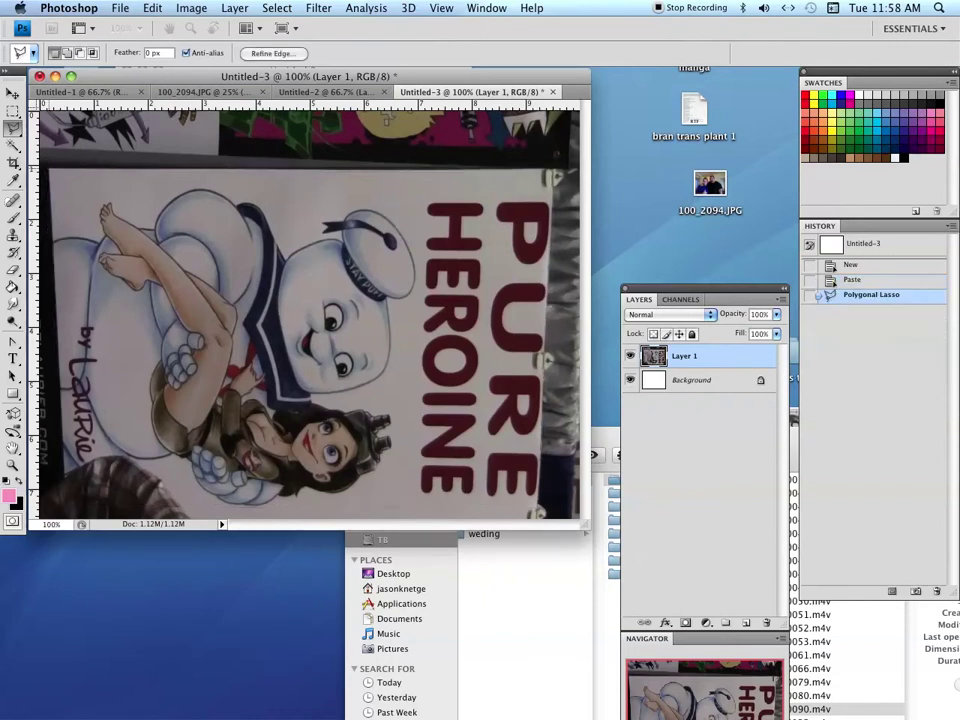
click(53, 170)
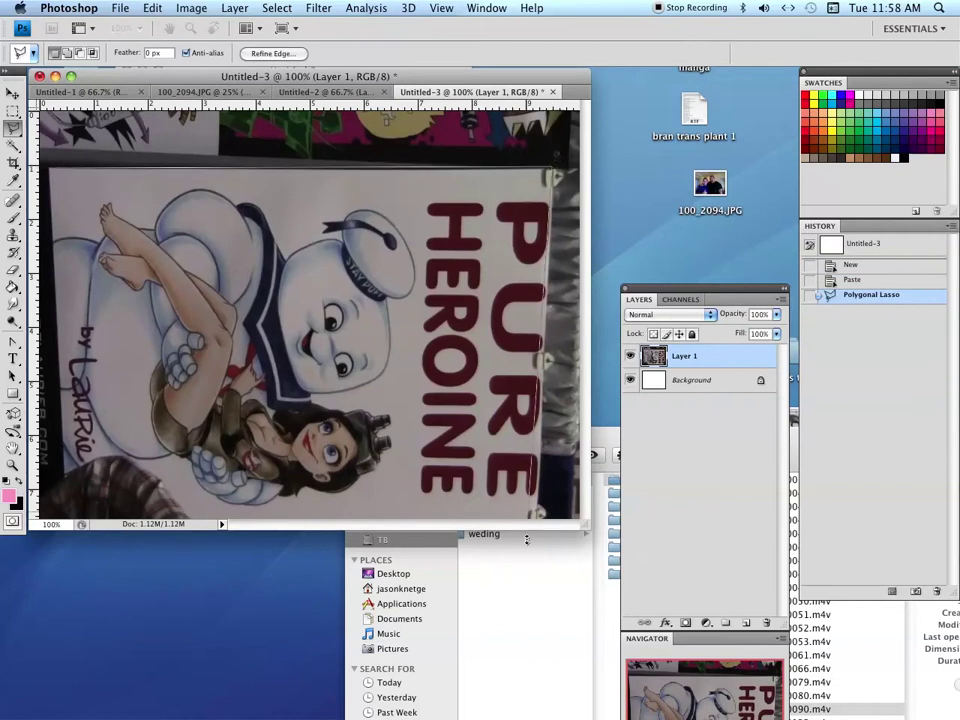
click(552, 482)
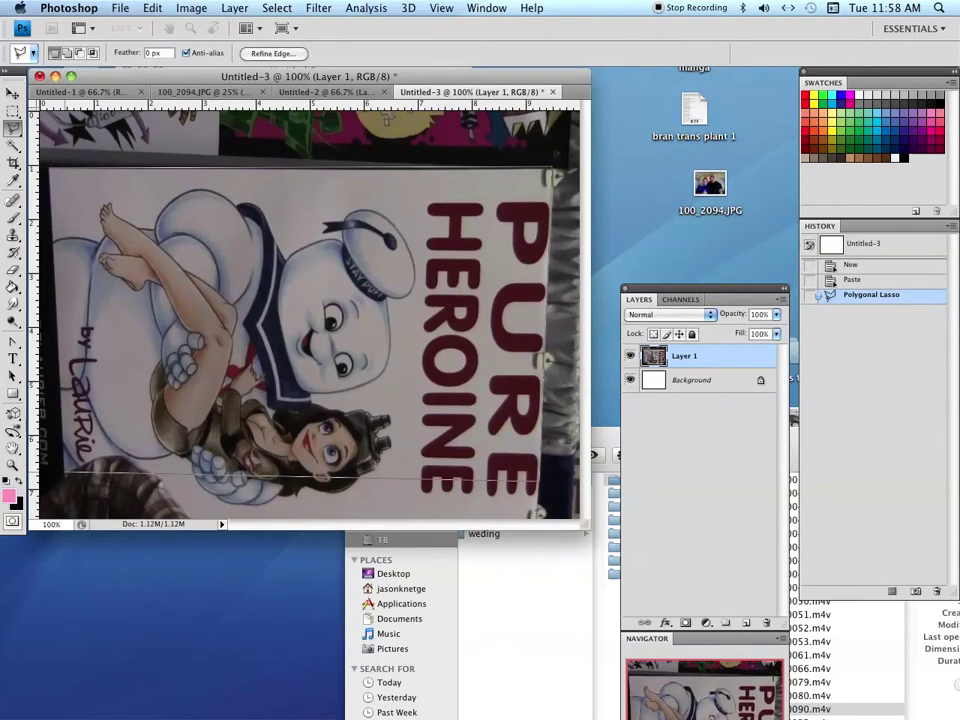
click(53, 170)
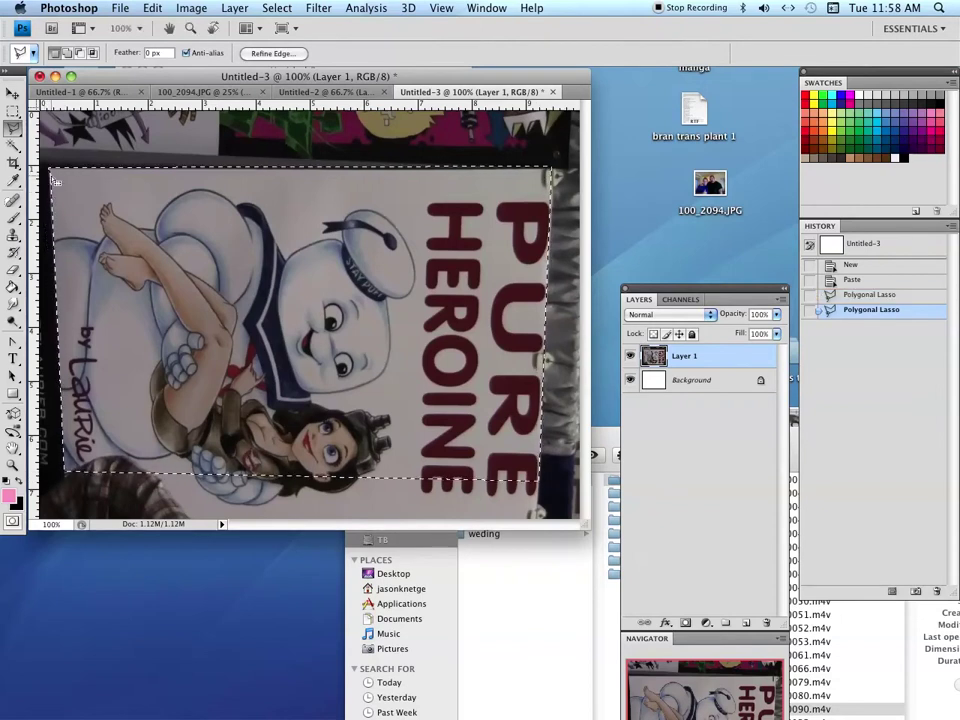
click(14, 93)
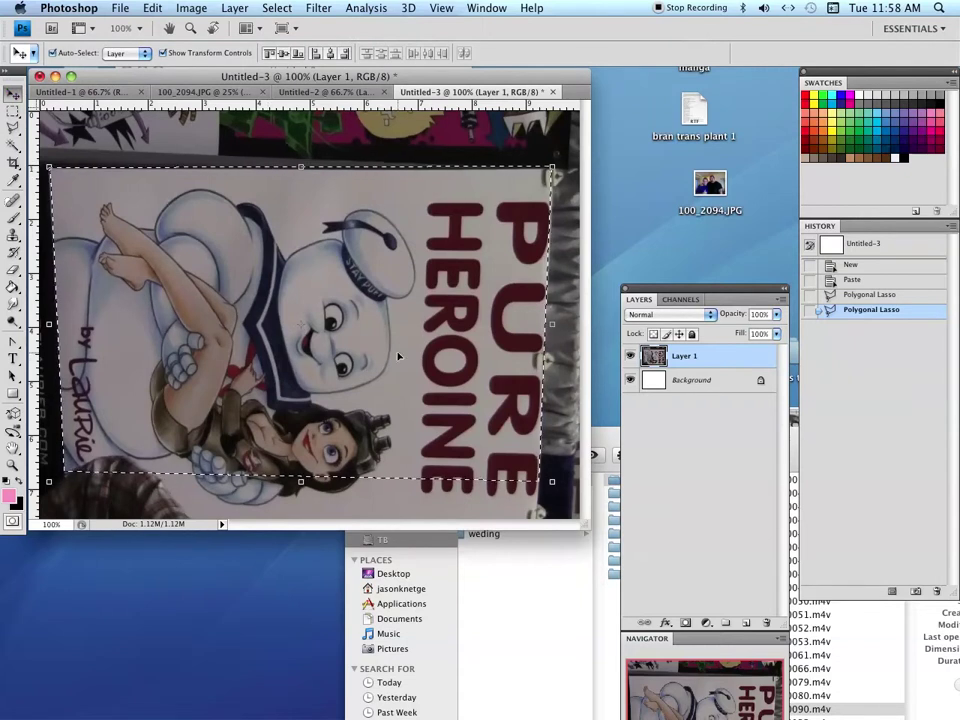
mouse_move(545, 158)
mouse_down()
mouse_move(536, 132)
mouse_move(544, 157)
mouse_up()
key(super+z)
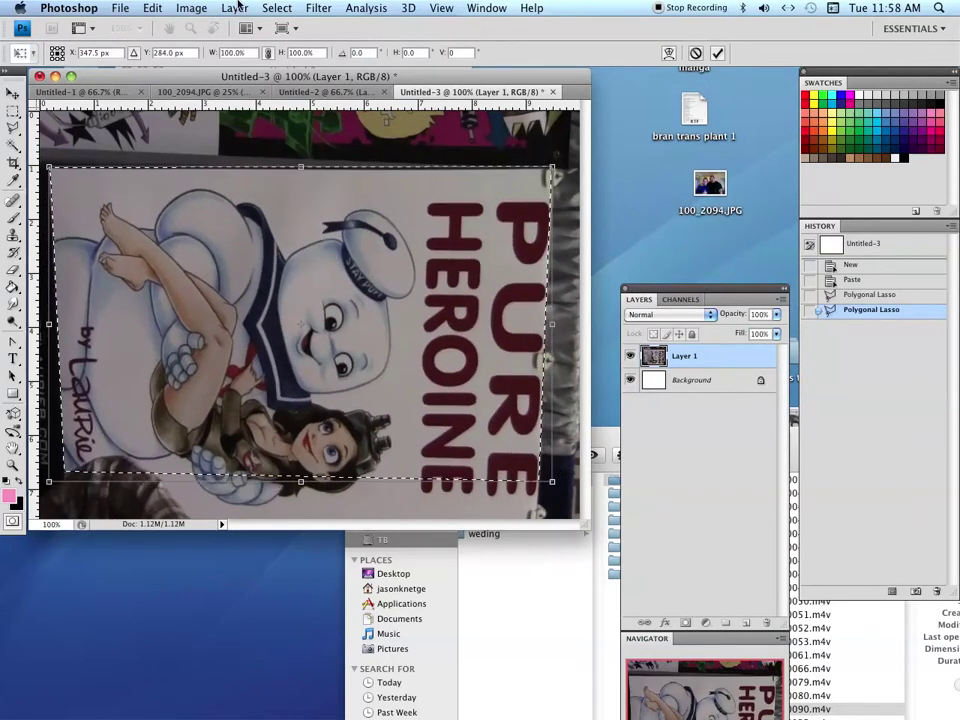
click(156, 8)
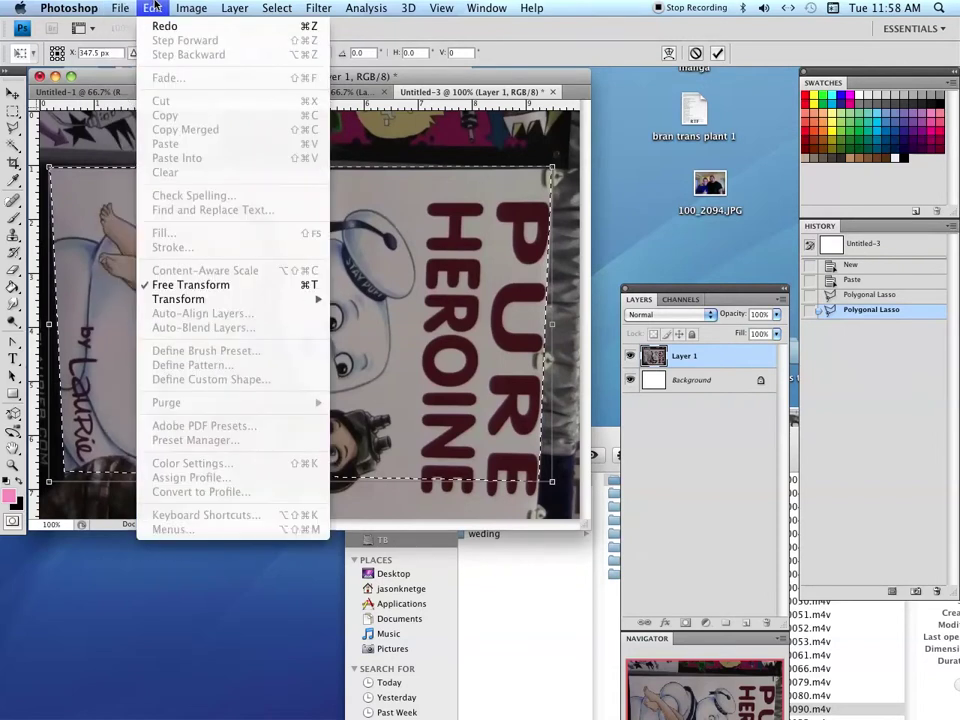
mouse_move(191, 8)
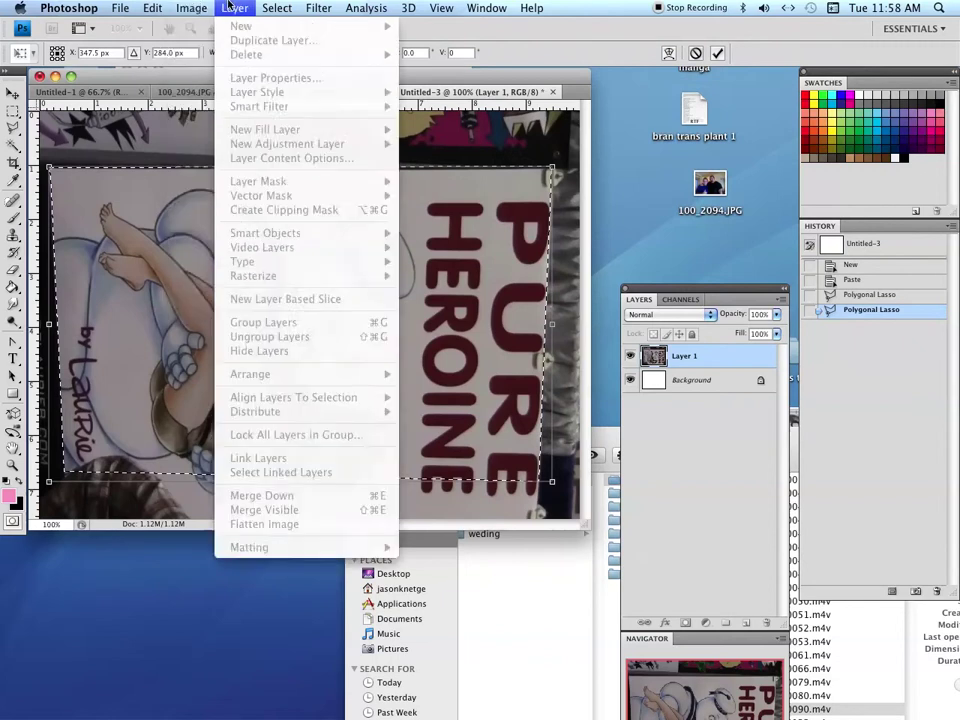
mouse_move(160, 5)
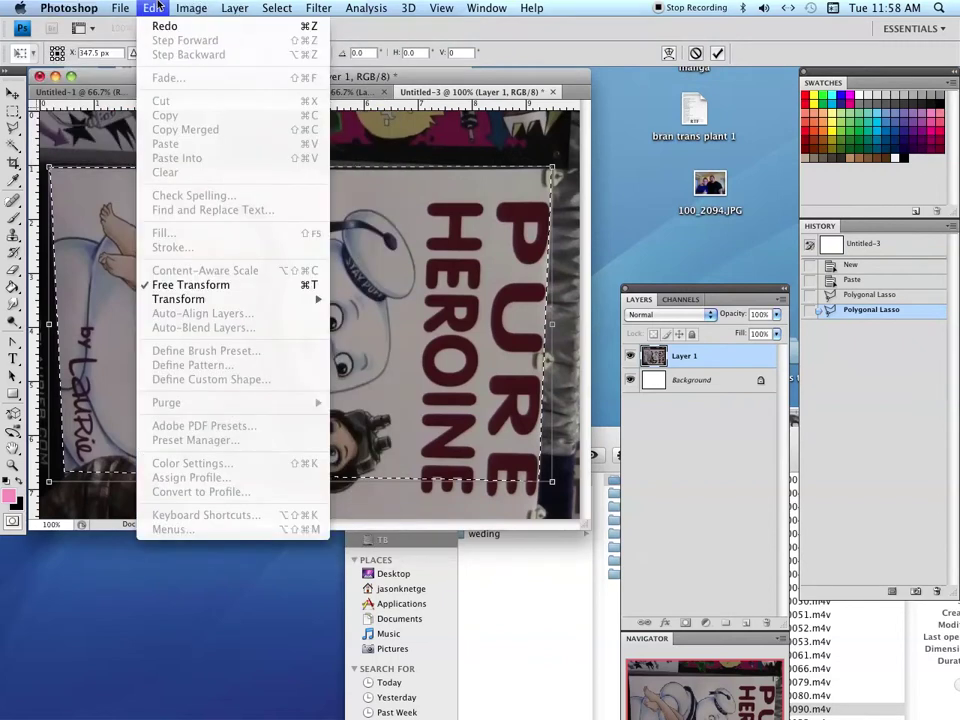
click(440, 238)
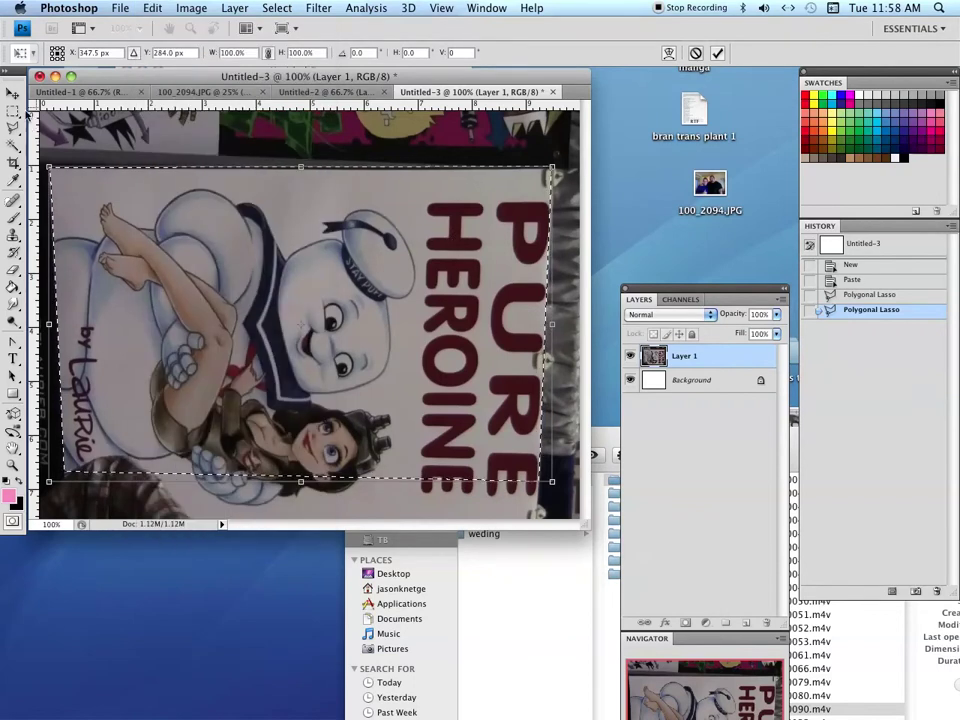
key(Return)
Copy the selected poster area, paste it as a new layer, and hide Layer 1
click(150, 7)
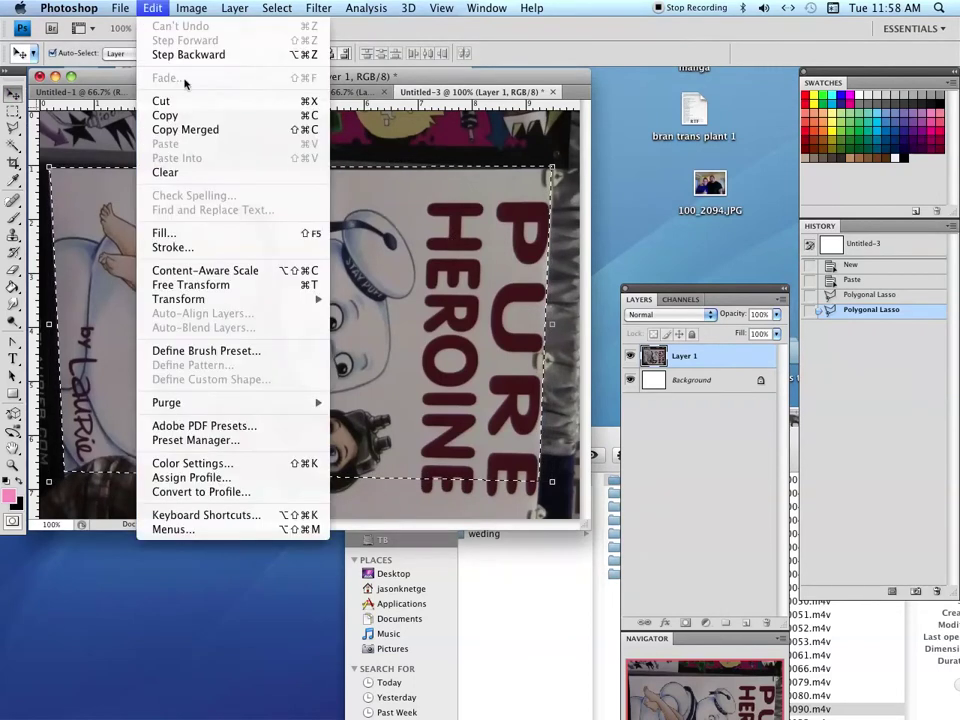
click(308, 117)
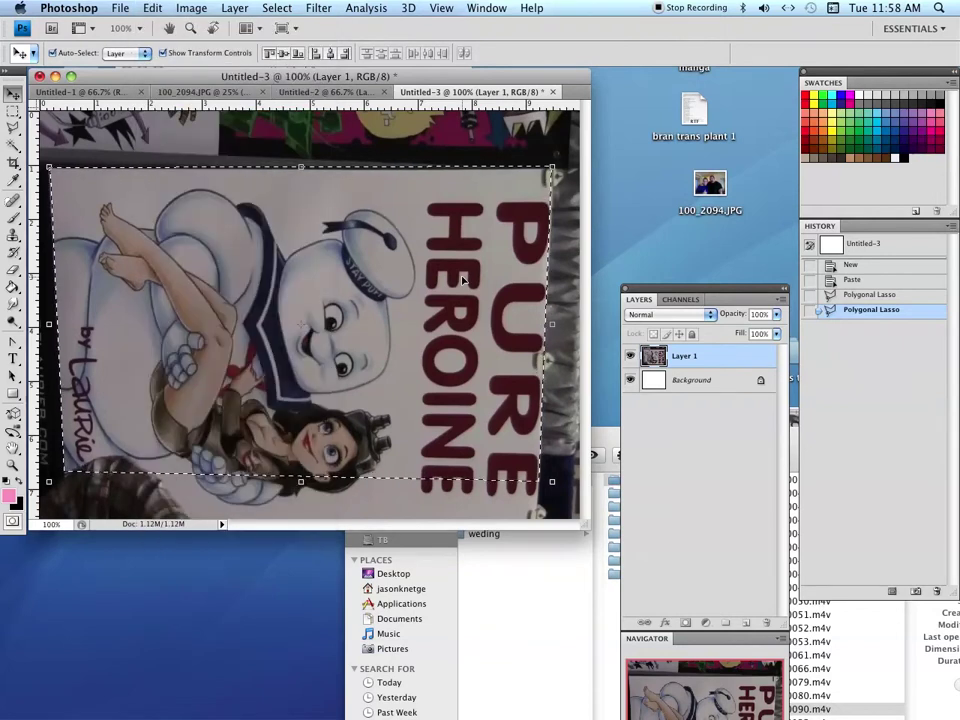
click(152, 7)
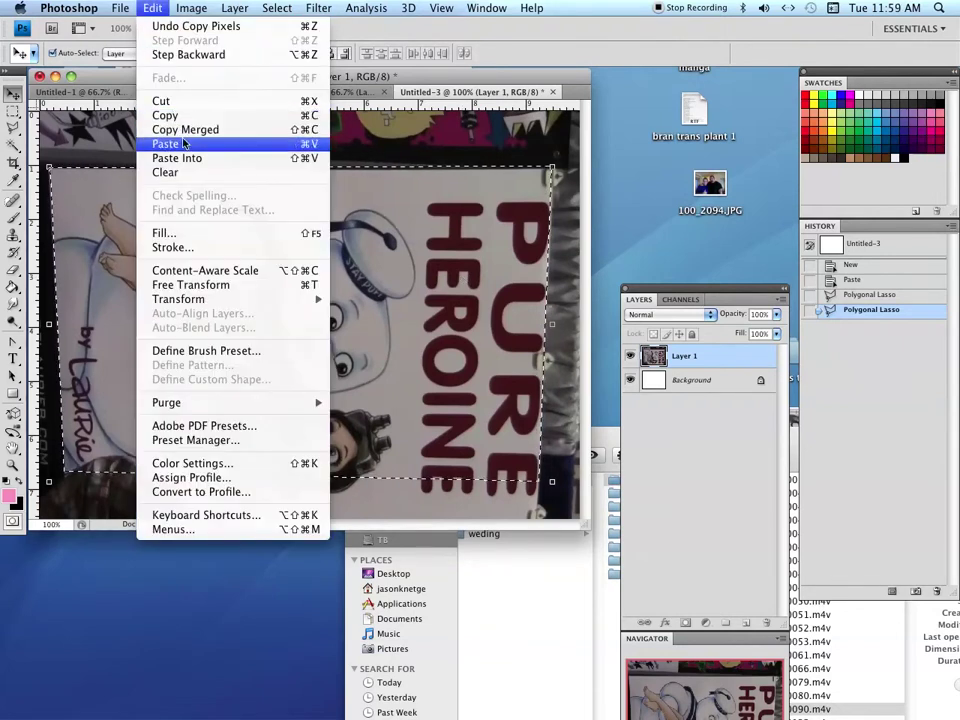
click(318, 146)
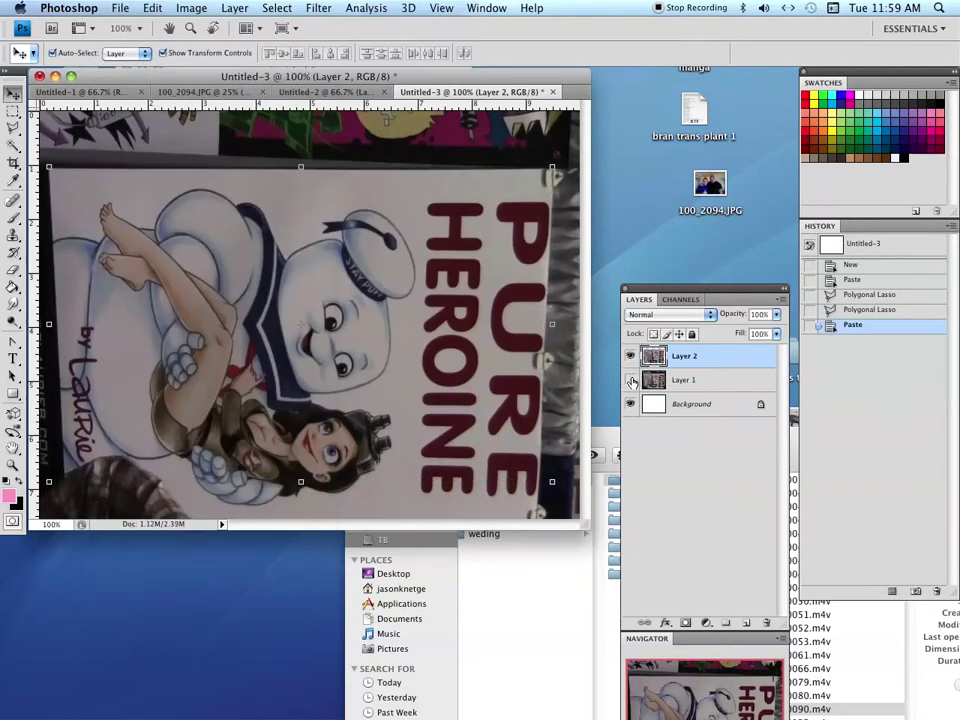
click(630, 380)
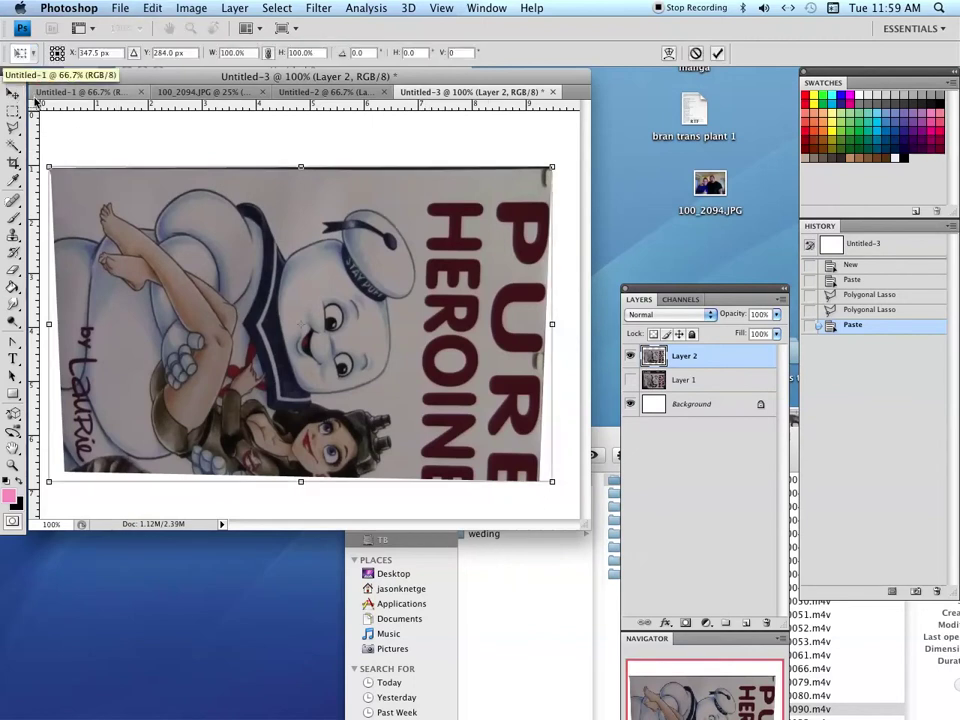
Free-transform the poster artwork on Layer 2, trying a 90° rotation before setting the rotation to -90°
key(super+t)
click(191, 8)
mouse_move(152, 8)
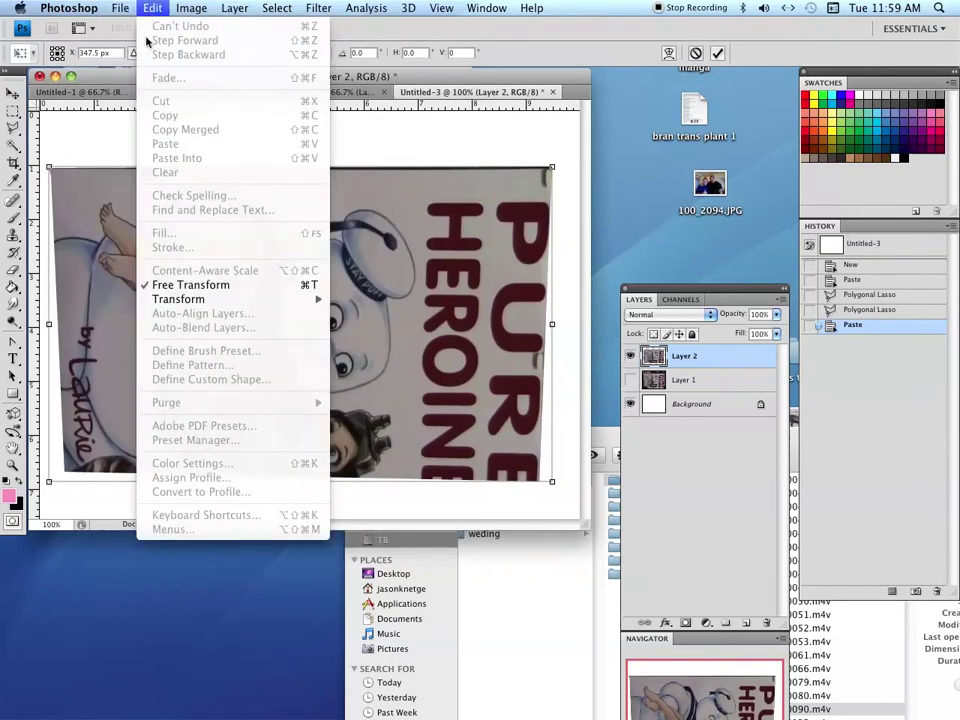
mouse_move(183, 300)
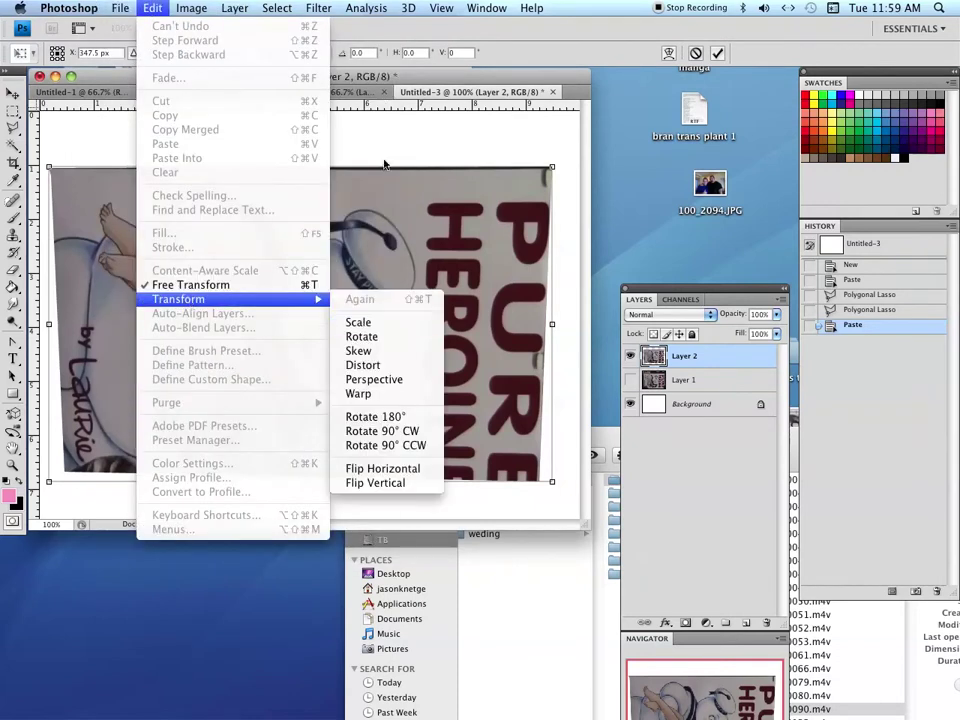
key(Escape)
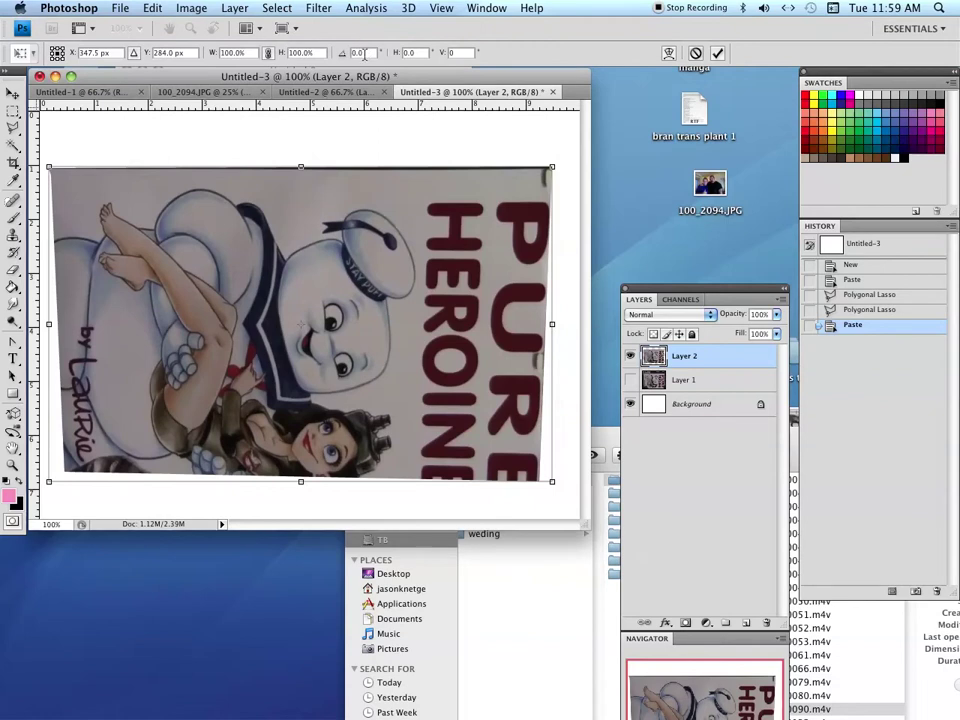
text(90)
key(Return)
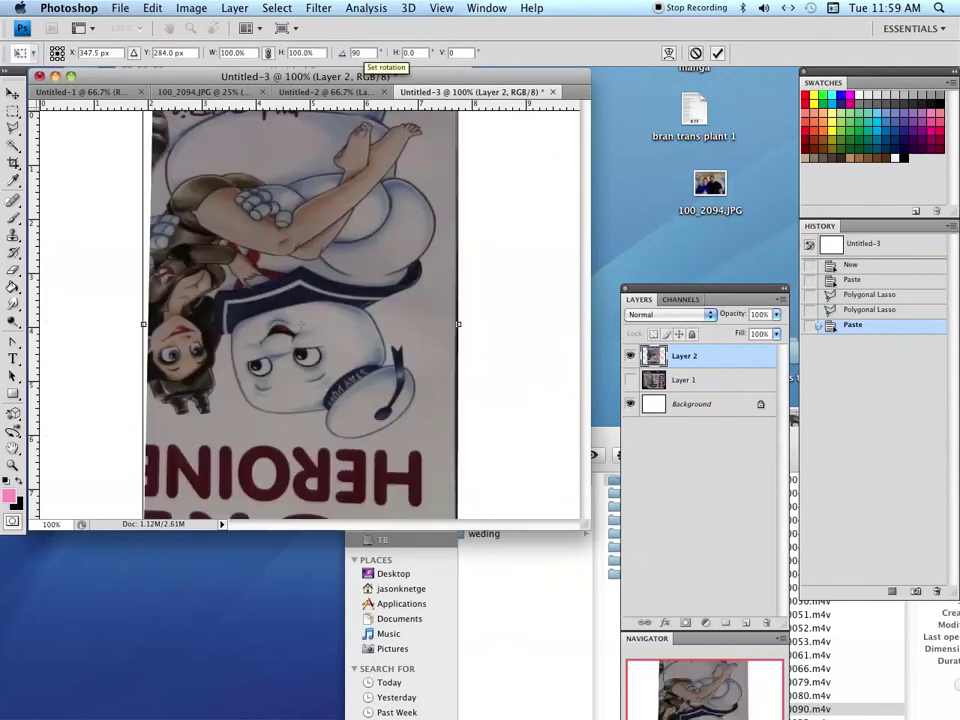
drag(373, 53, 352, 53)
text(-90)
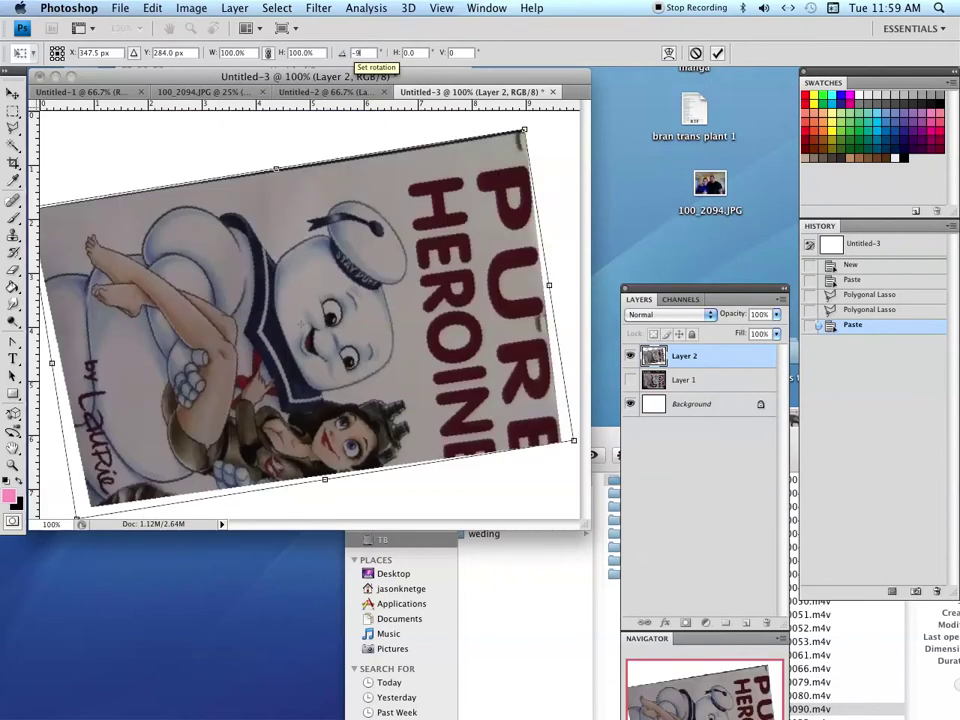
key(Return)
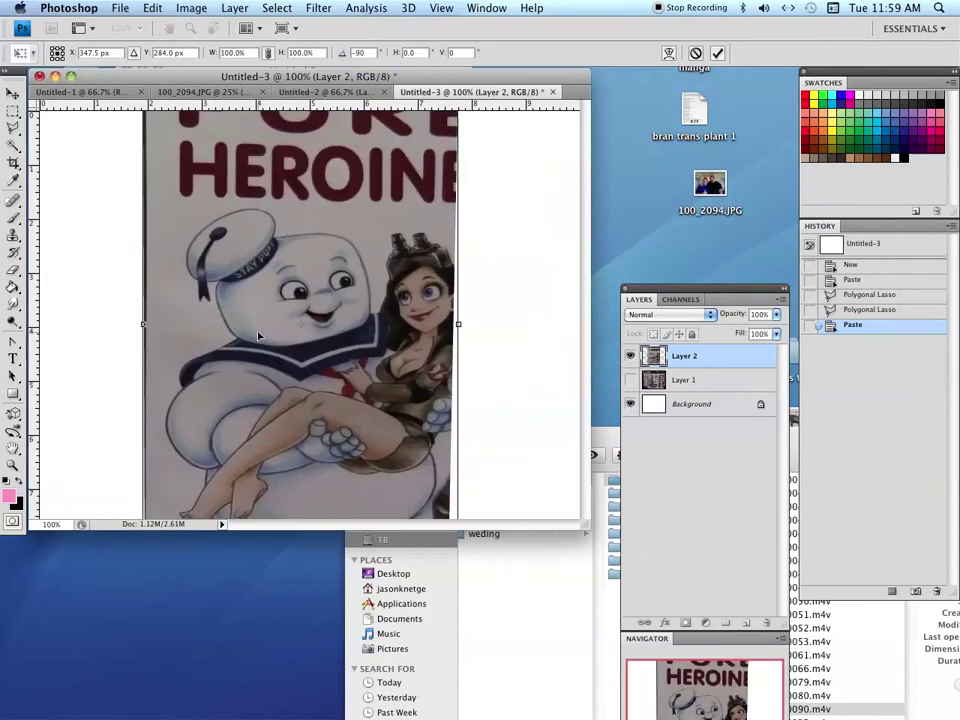
Enlarge the document window, scale the rotated poster down to fit inside the white canvas, and apply the transform
drag(582, 522, 628, 710)
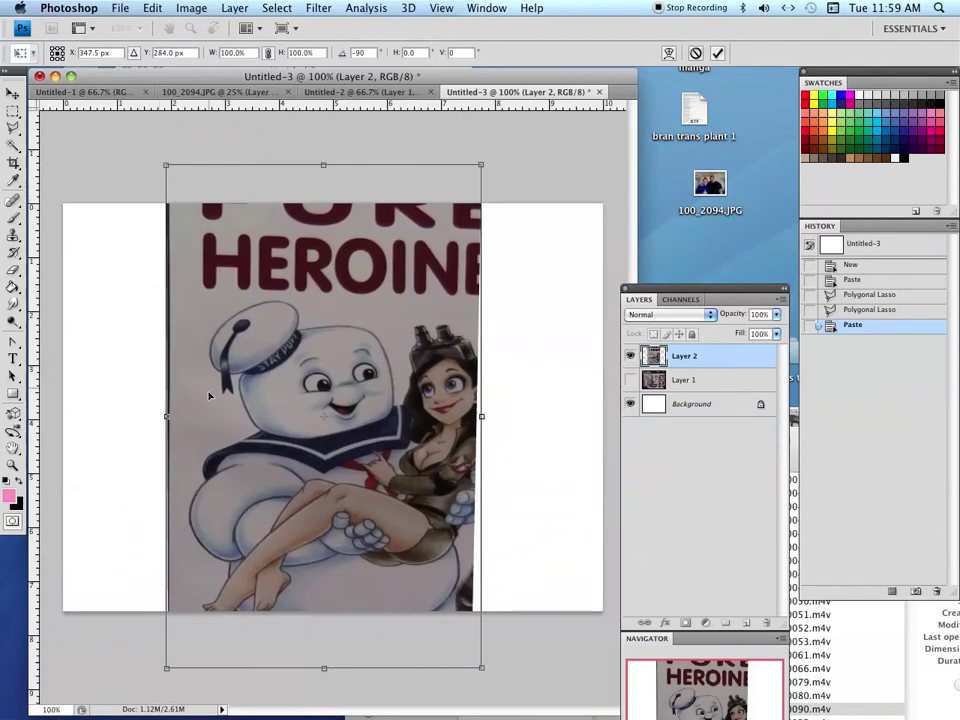
drag(165, 165, 165, 331)
drag(193, 390, 159, 362)
drag(319, 404, 260, 316)
key(Return)
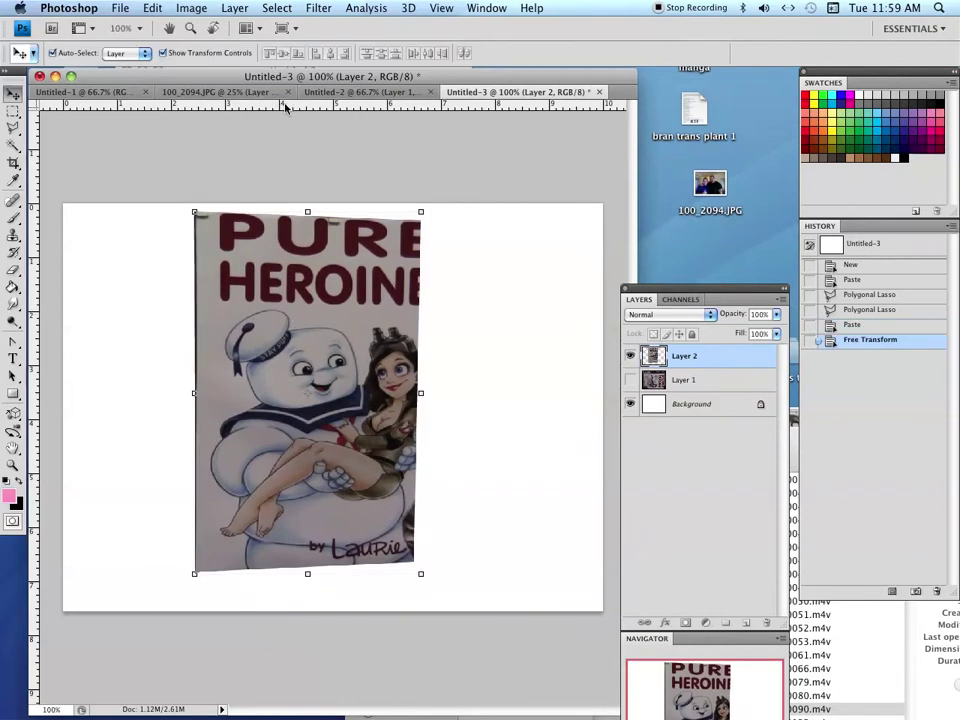
Frame the poster with two horizontal and two vertical guides, moving the upper guide slightly higher, and toggle the rulers off and on
drag(285, 108, 283, 225)
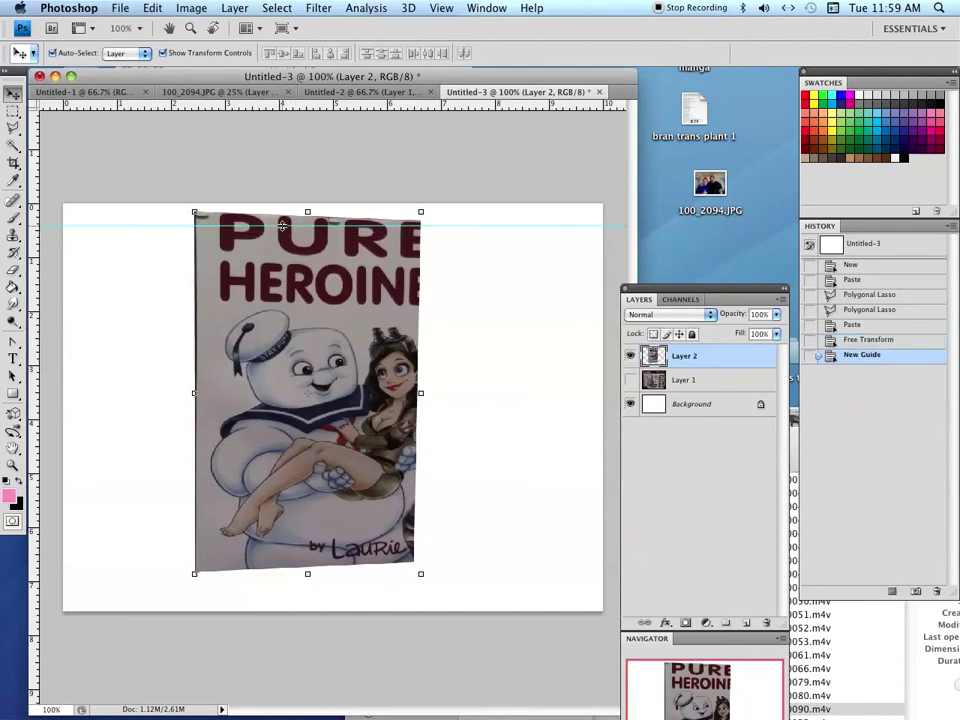
drag(37, 270, 191, 271)
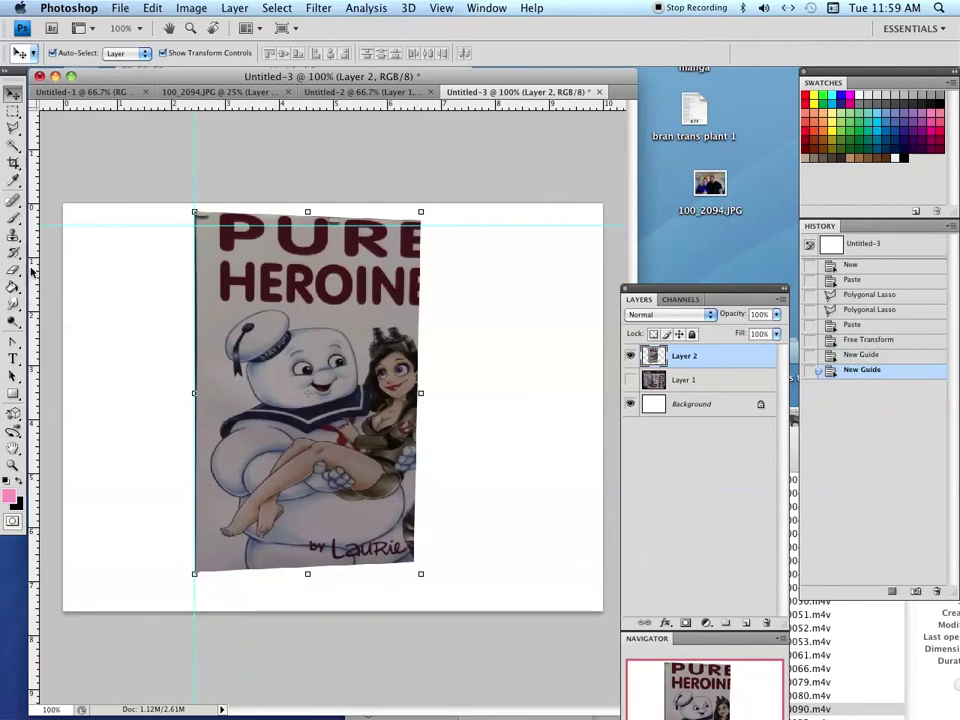
drag(33, 232, 437, 241)
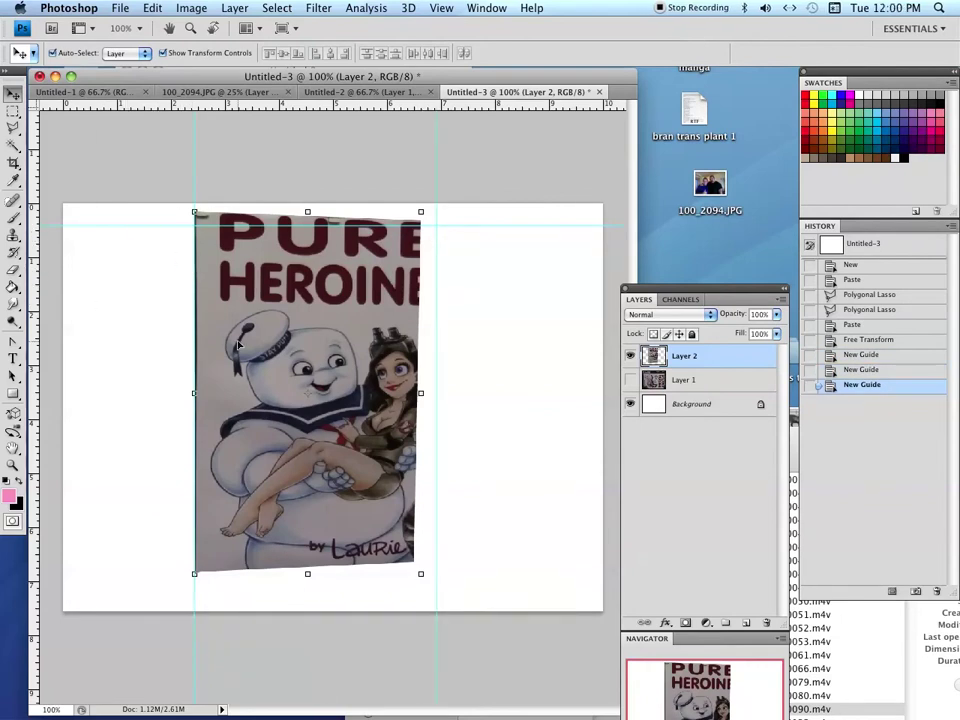
drag(196, 104, 268, 576)
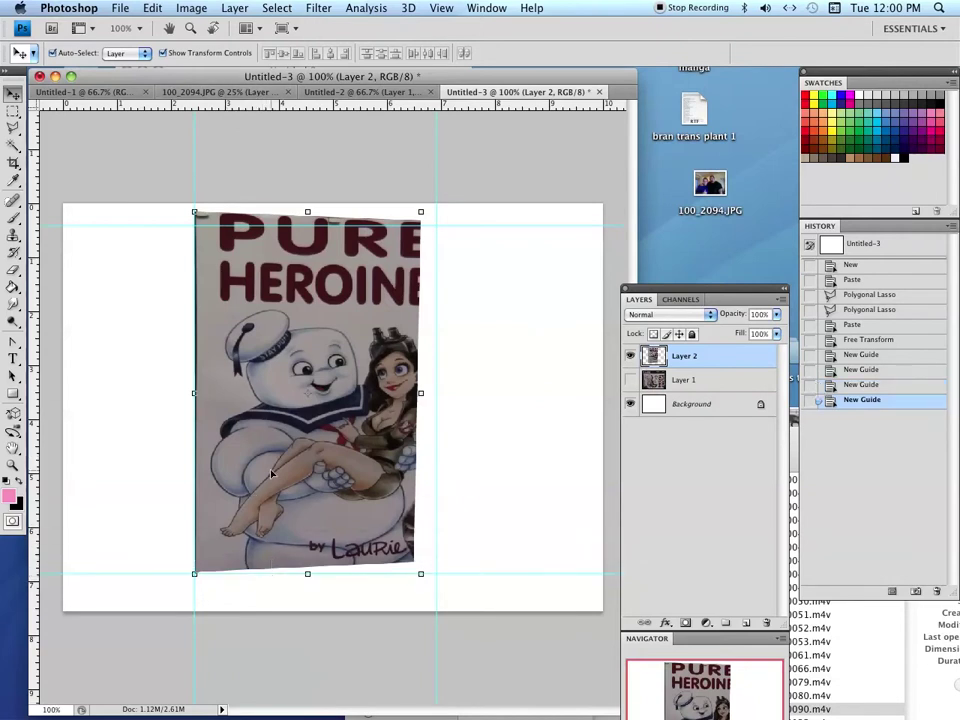
drag(461, 225, 461, 219)
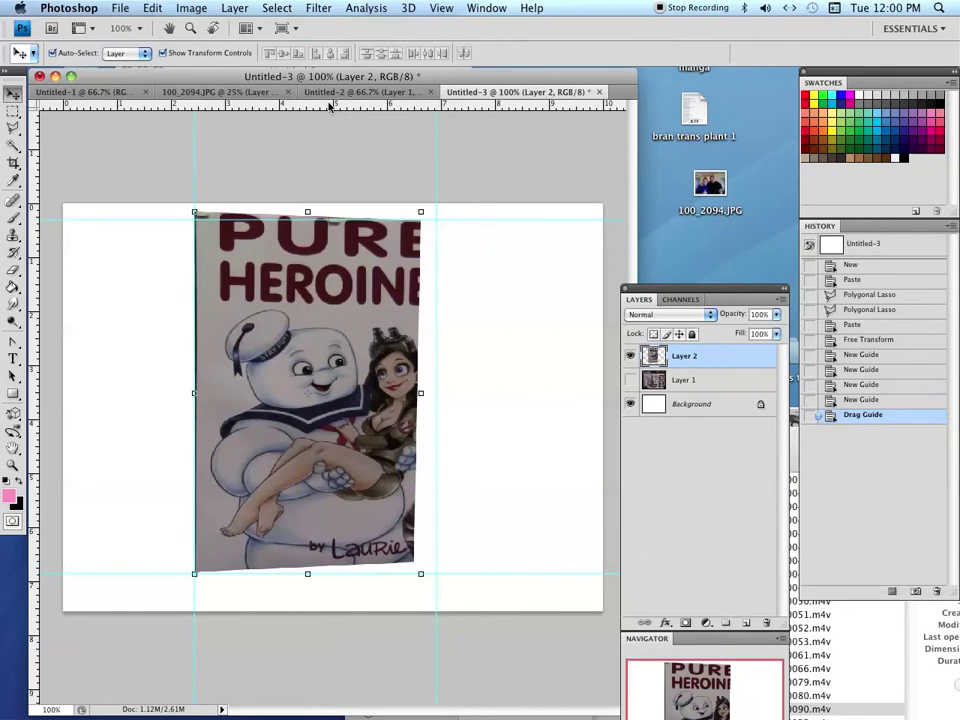
scroll(326, 112, down, 1)
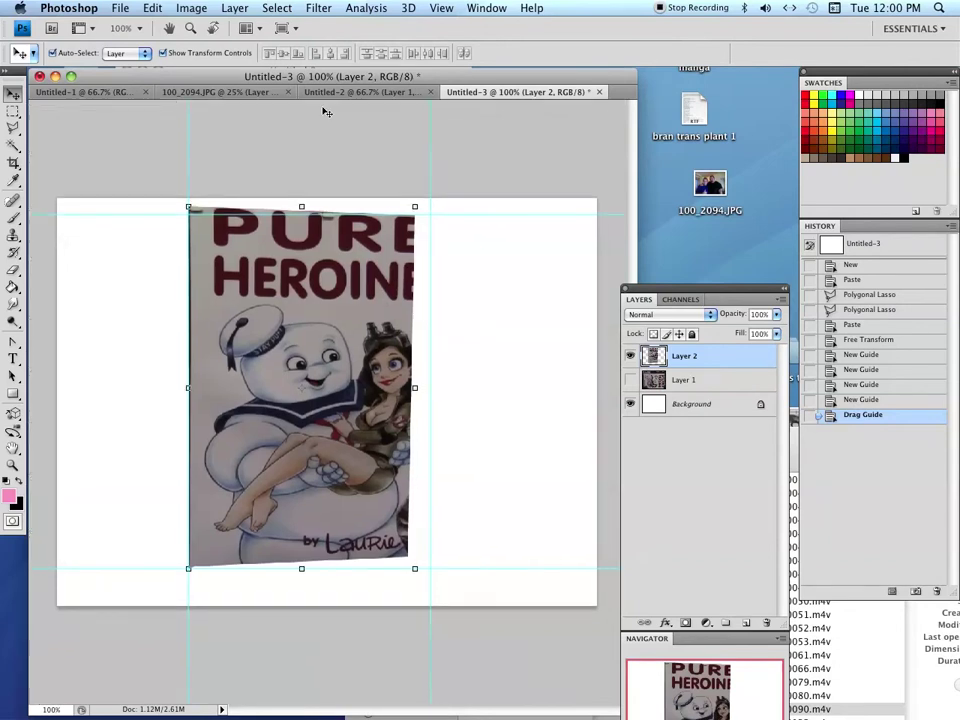
key(super+r)
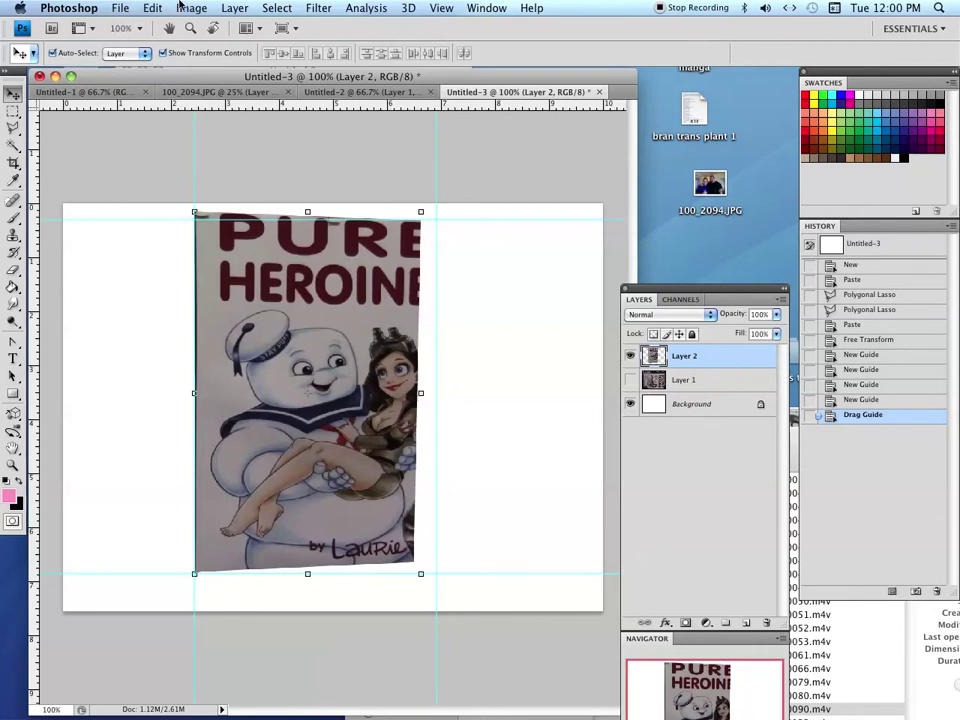
Distort the poster on Layer 2 by pulling its two right corners outward so its edges meet the guides, and apply it
click(120, 8)
mouse_move(178, 8)
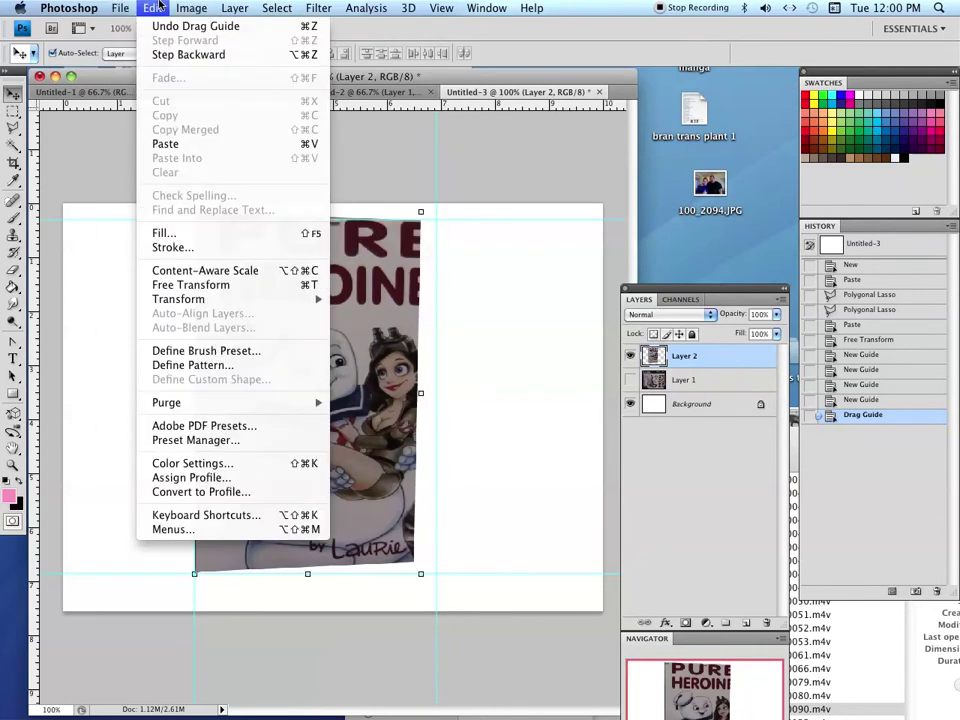
mouse_move(233, 300)
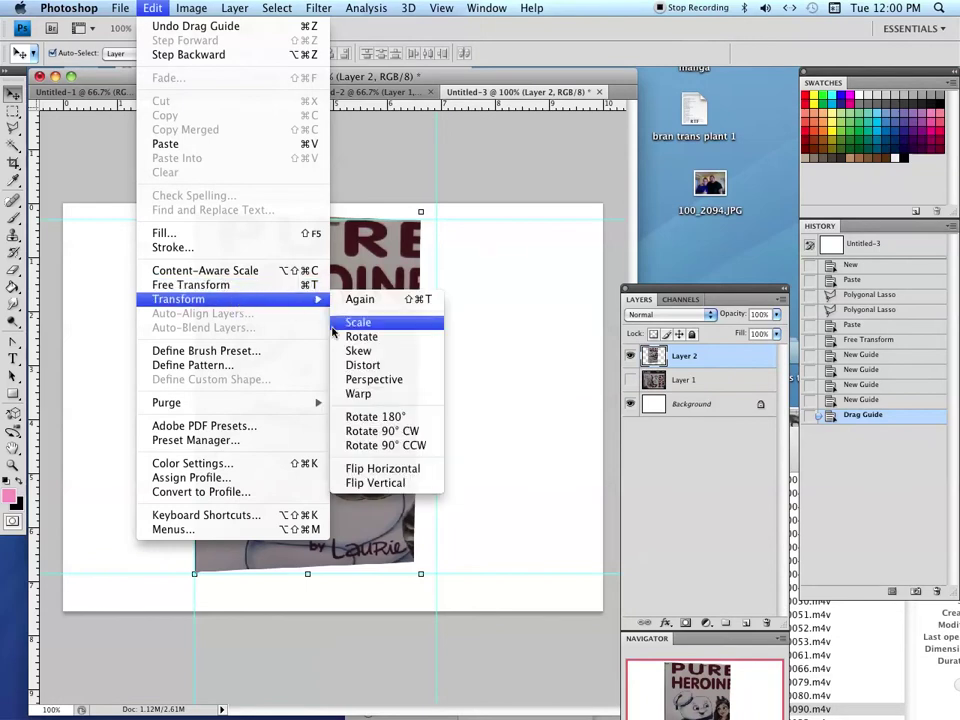
click(362, 366)
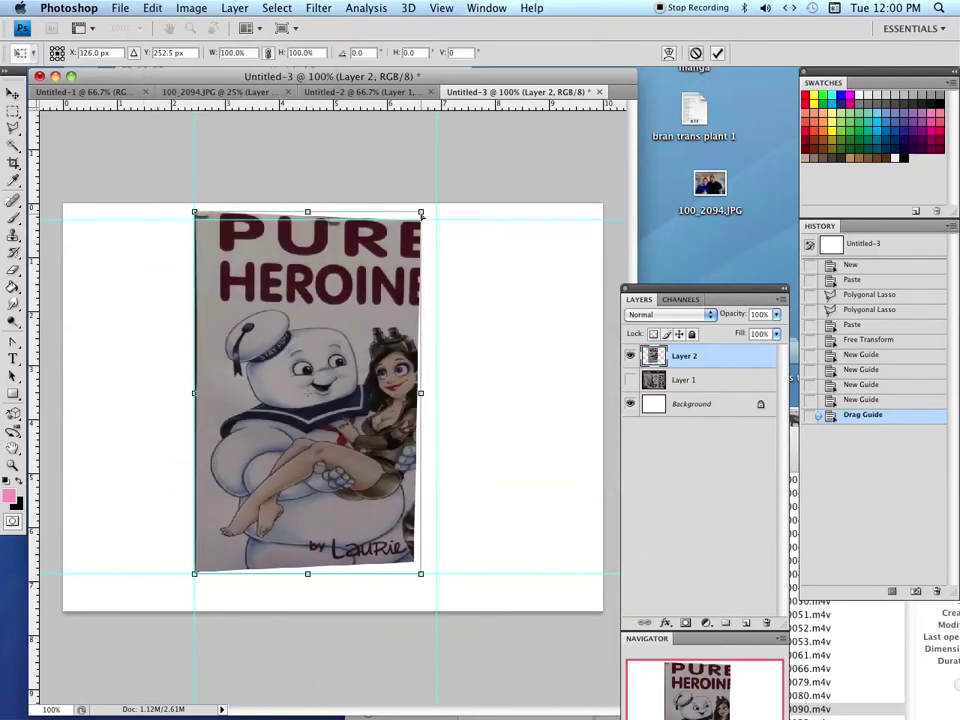
drag(421, 213, 436, 206)
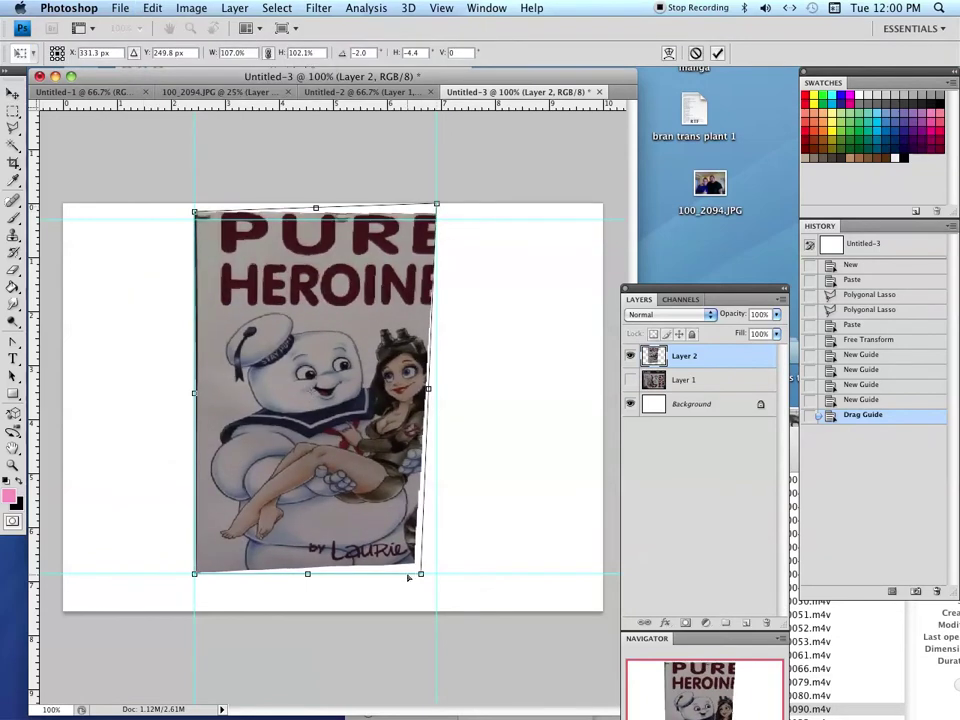
drag(423, 576, 443, 583)
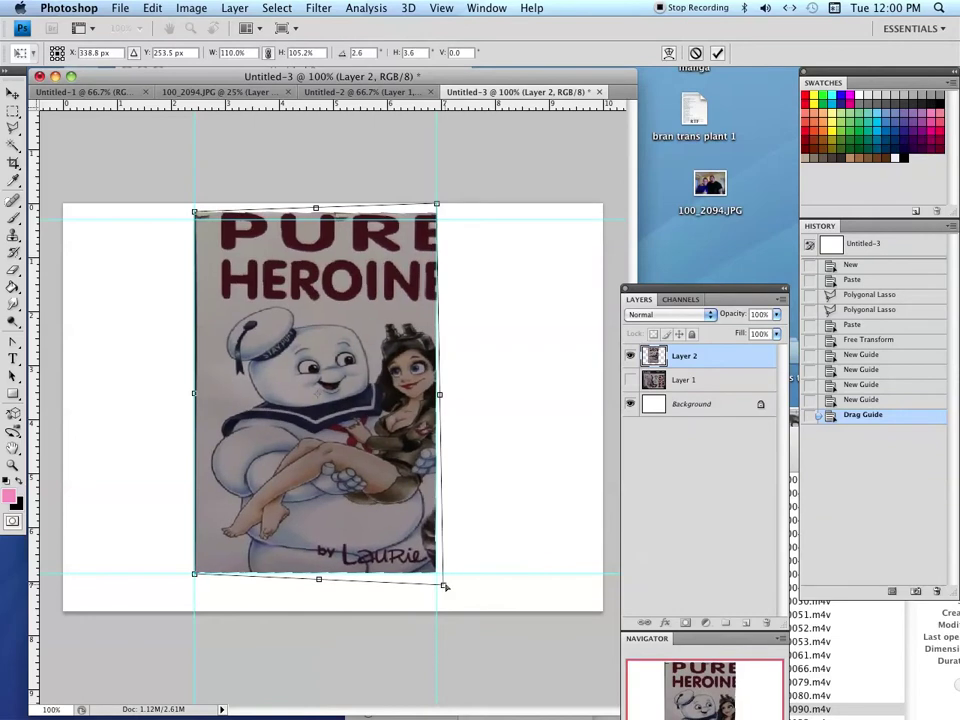
key(Return)
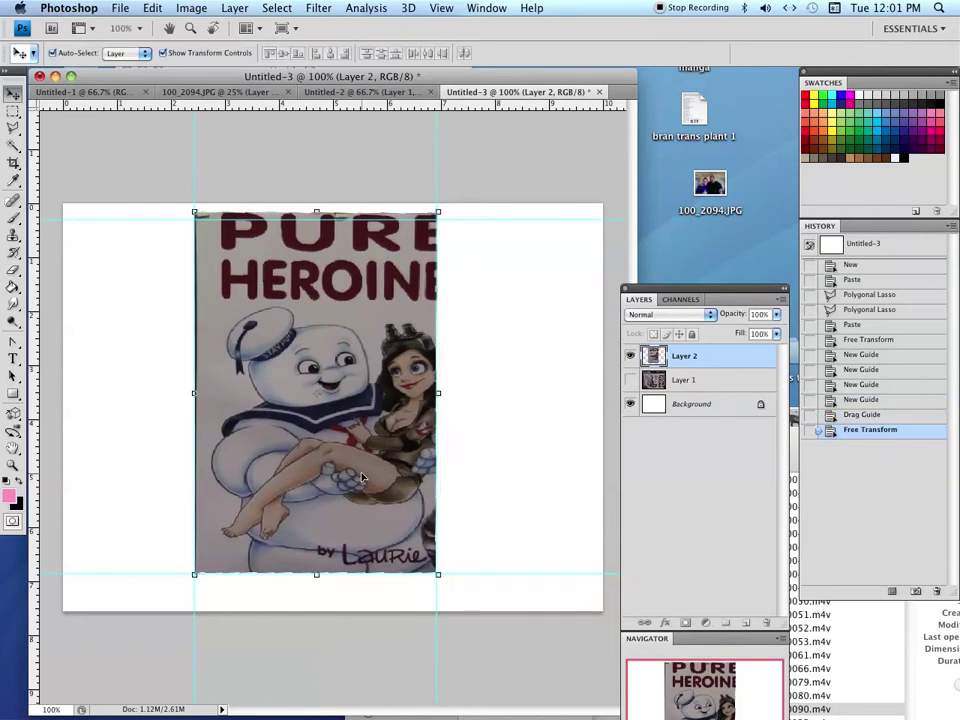